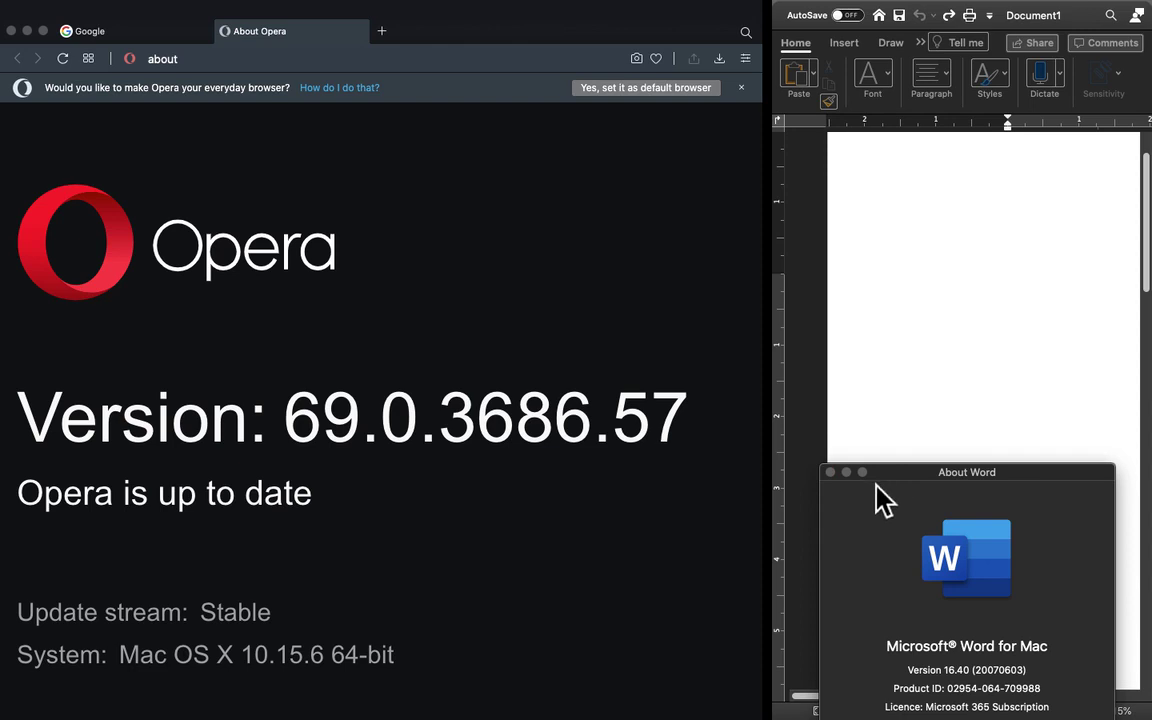
Close Word's About Word window, leaving Opera's About page (version 69.0.3686.57) beside a blank document.
click(830, 472)
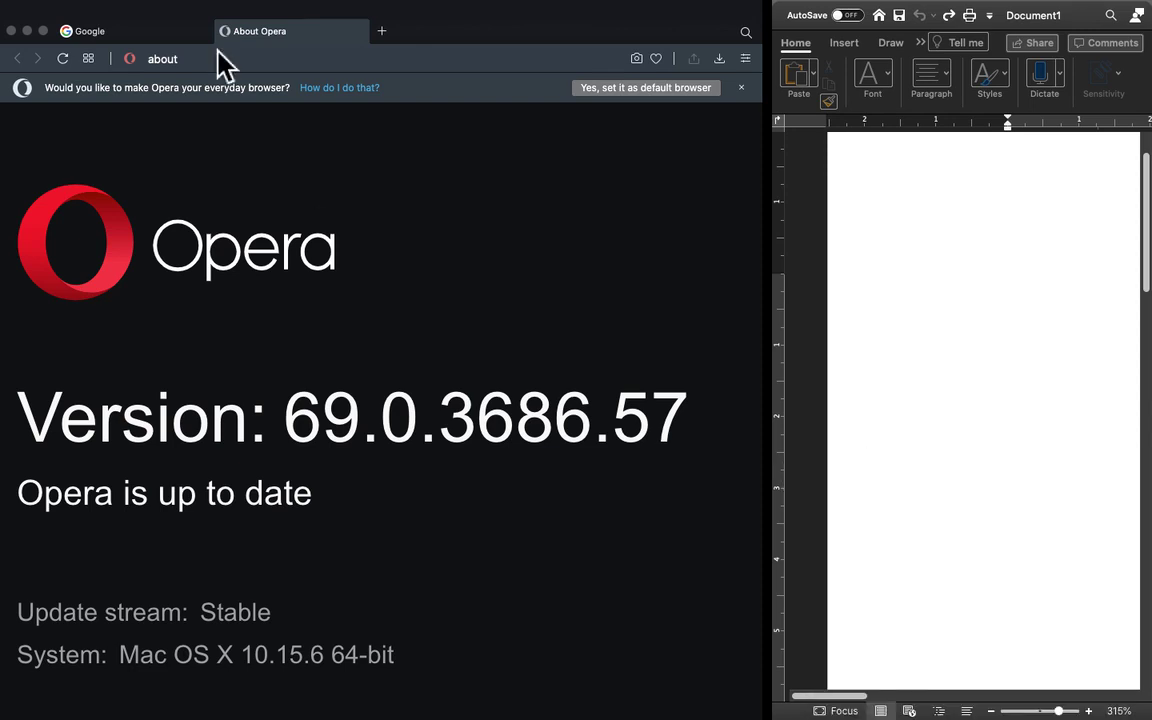
Switch to the Google homepage tab, zoom in to inspect it, then return to normal size.
click(160, 34)
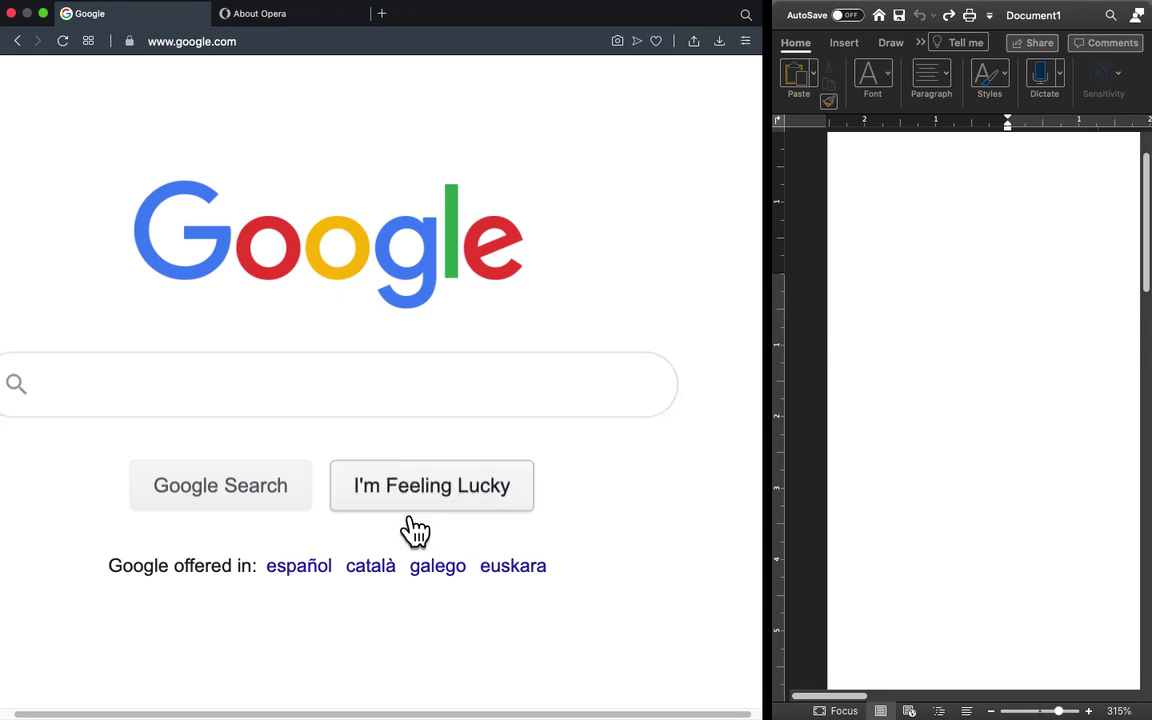
scroll(318, 548, left, 2)
scroll(330, 550, down, 2)
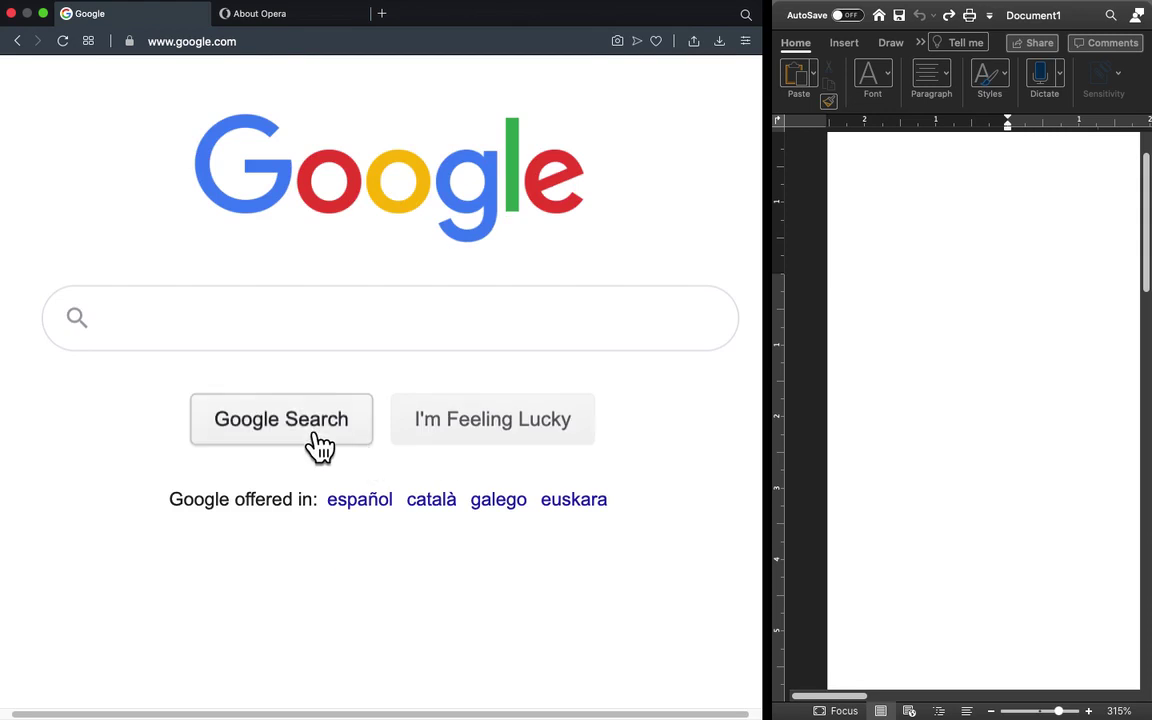
ctrl+scroll(312, 460, up, 3)
ctrl+scroll(330, 460, down, 3)
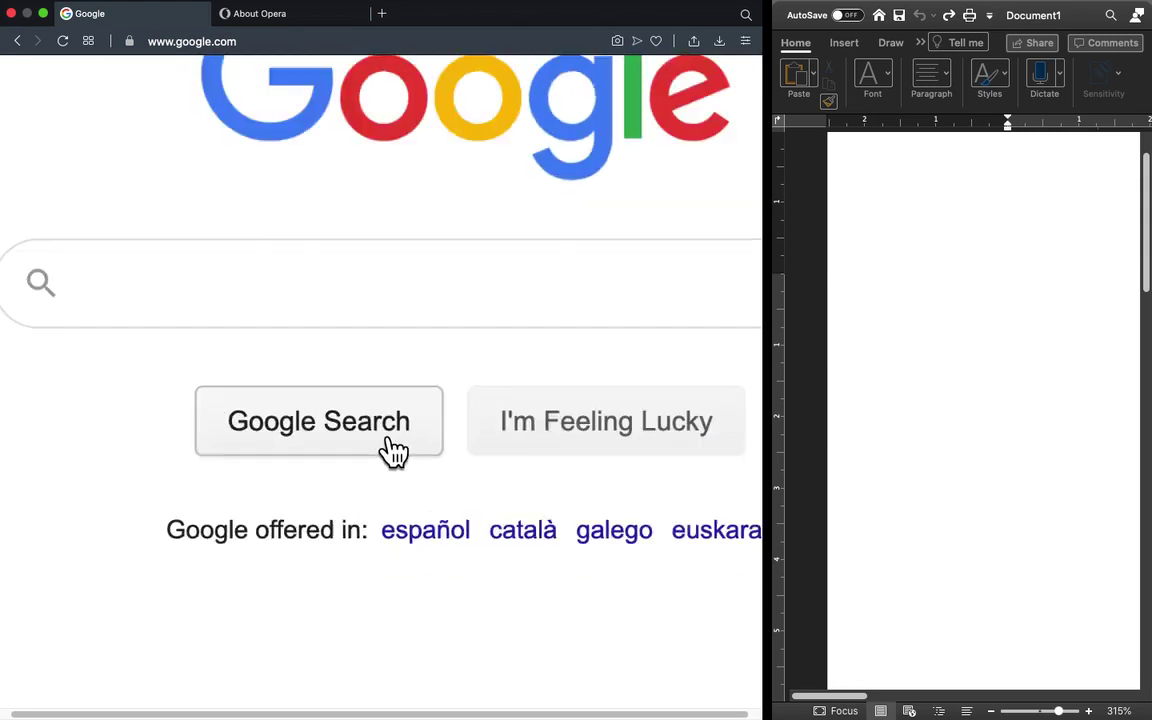
ctrl+scroll(392, 455, up, 3)
ctrl+scroll(399, 458, down, 4)
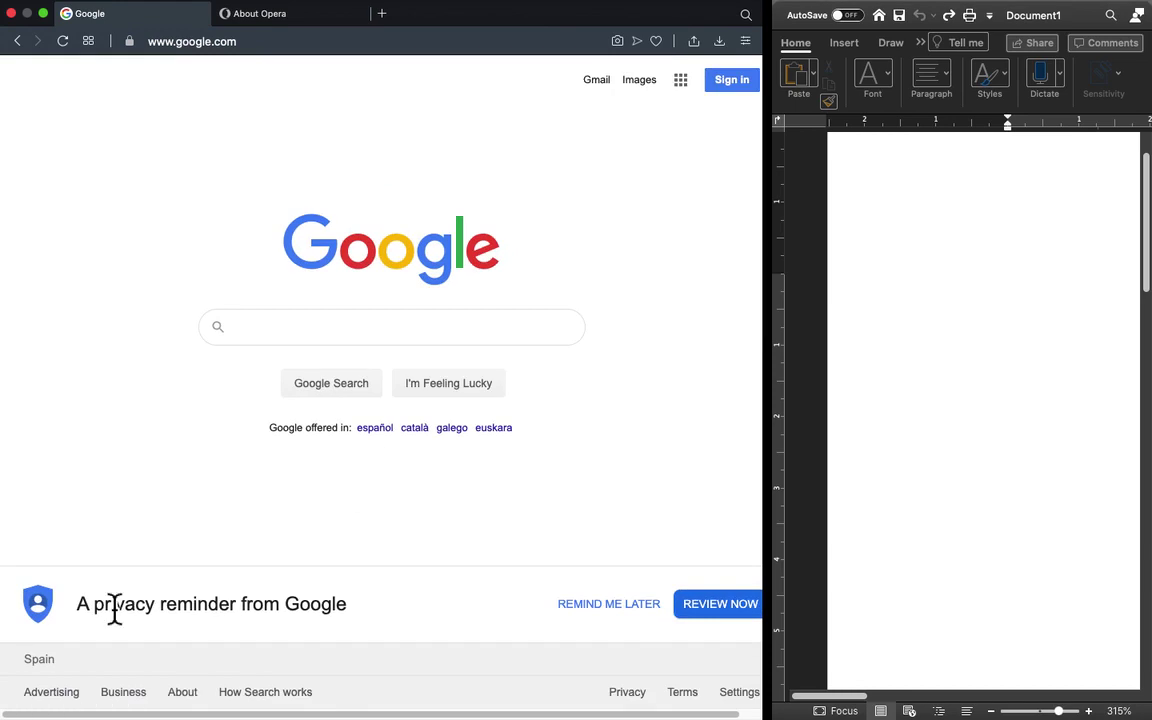
ctrl+scroll(233, 637, up, 3)
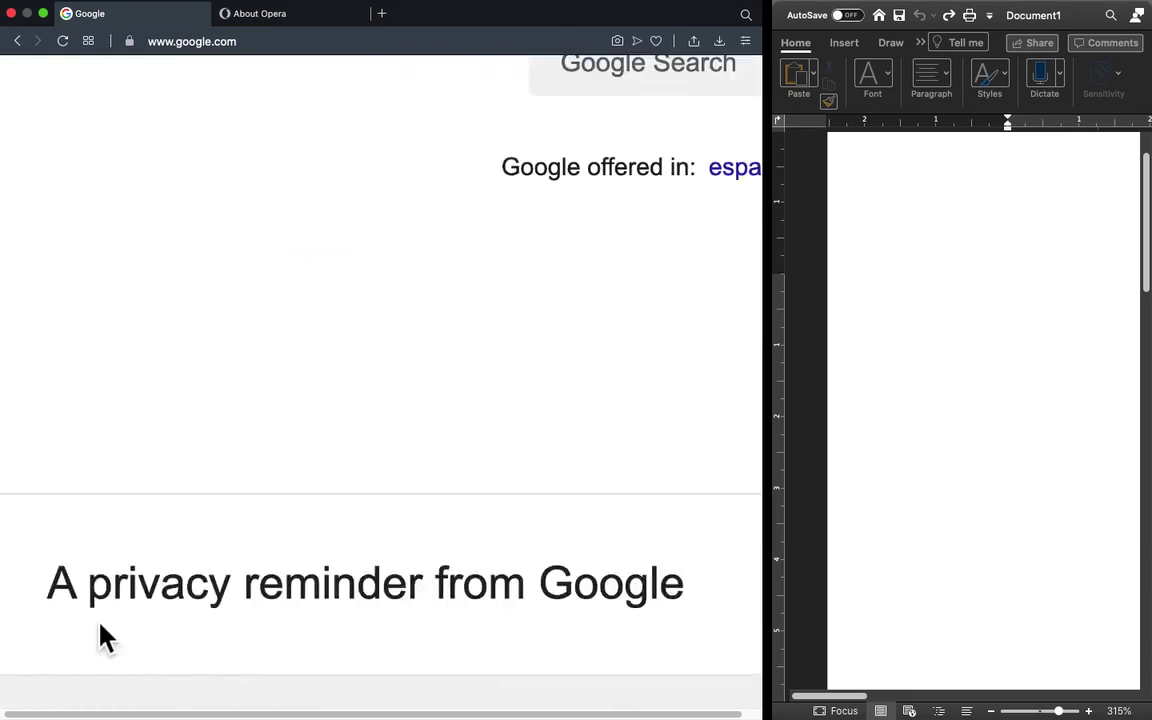
ctrl+scroll(103, 635, up, 1)
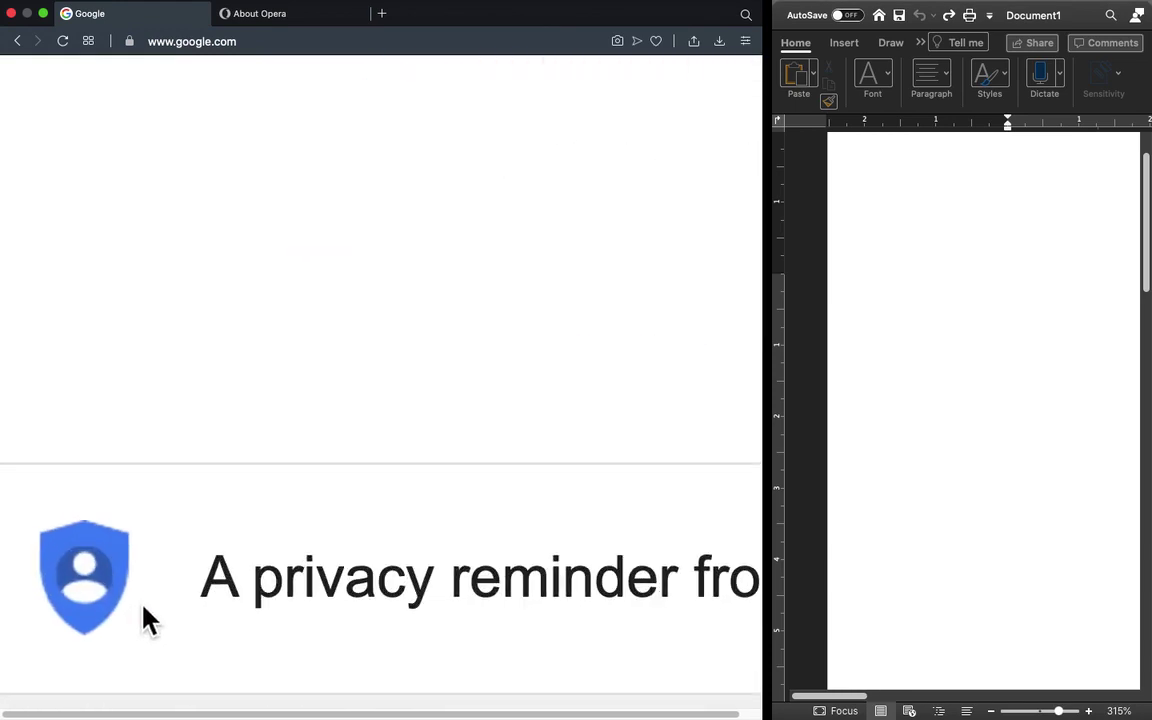
ctrl+scroll(152, 620, down, 2)
ctrl+scroll(193, 602, down, 2)
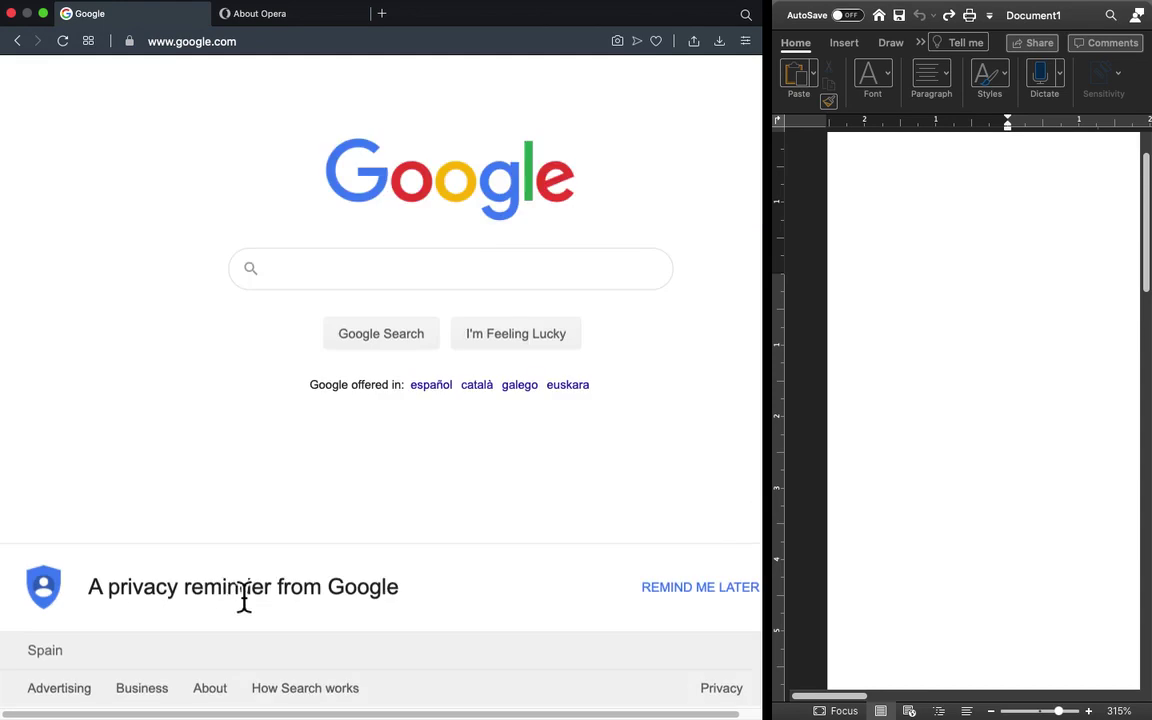
ctrl+scroll(242, 599, down, 2)
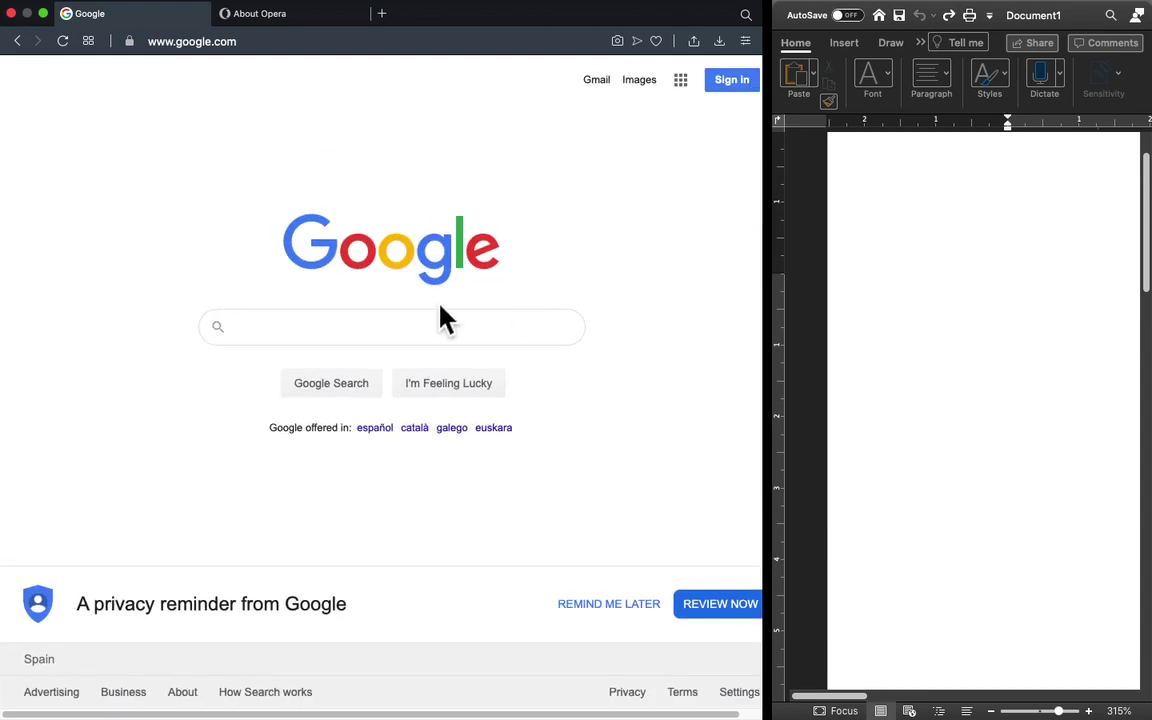
ctrl+scroll(410, 268, up, 3)
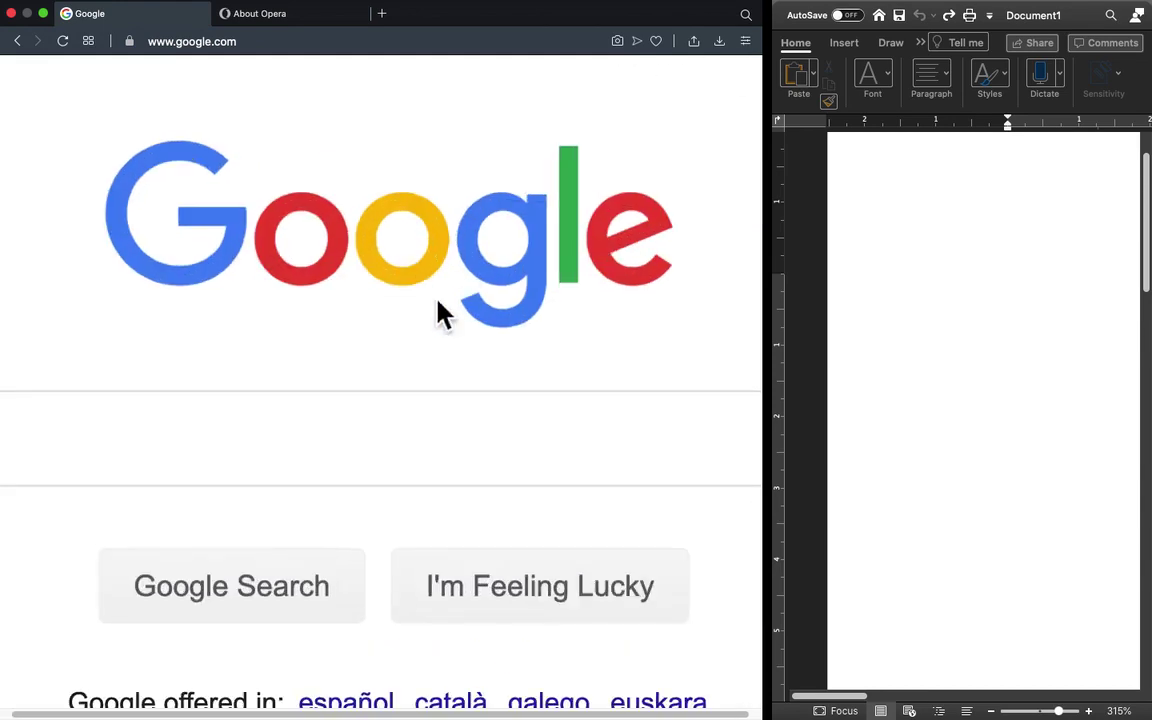
ctrl+scroll(439, 314, up, 1)
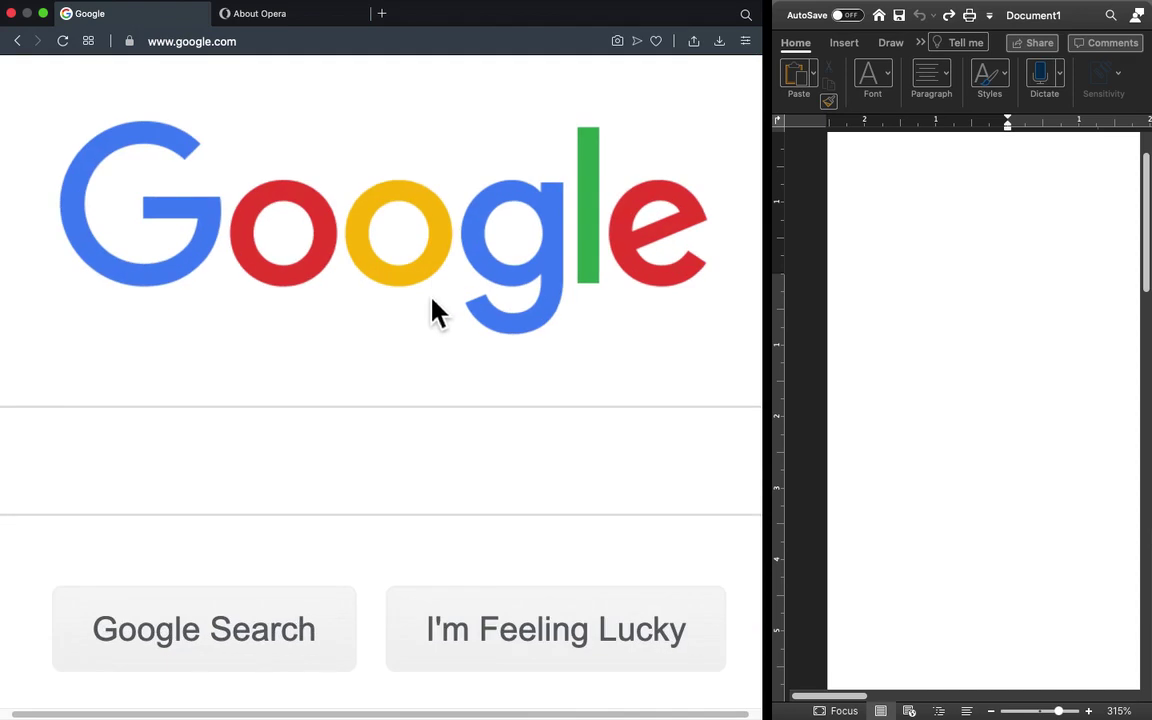
ctrl+scroll(439, 314, down, 2)
ctrl+scroll(437, 309, down, 1)
ctrl+scroll(437, 334, down, 1)
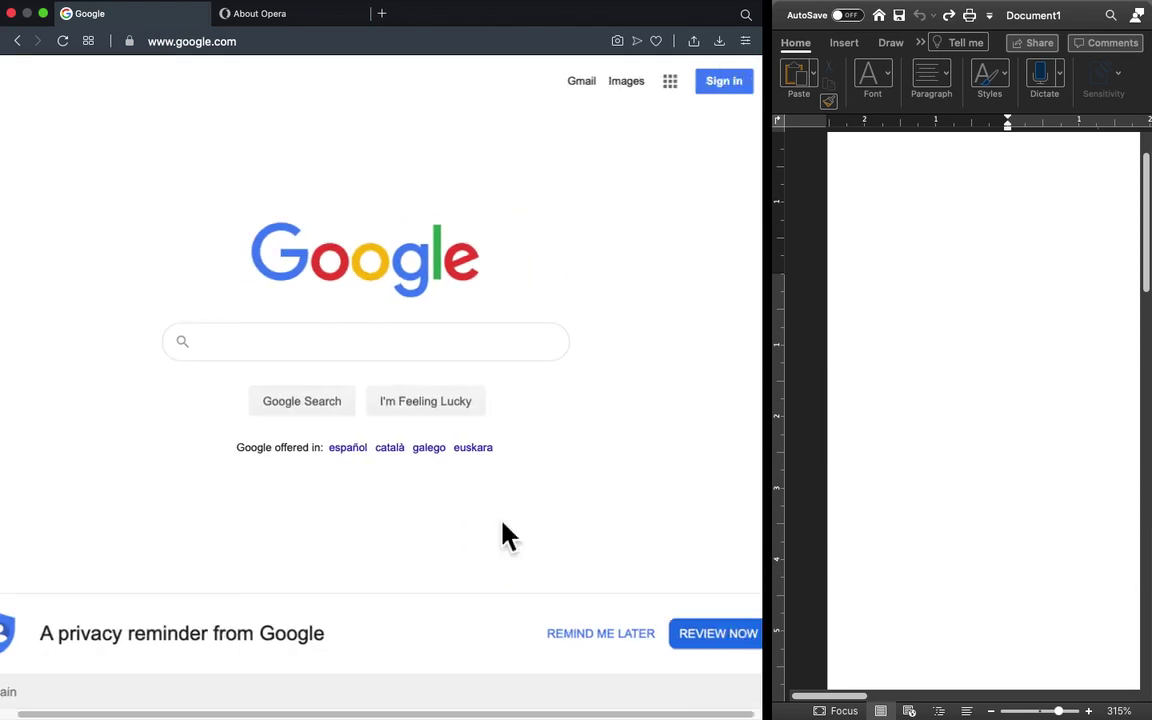
ctrl+scroll(710, 104, up, 3)
ctrl+scroll(665, 135, up, 1)
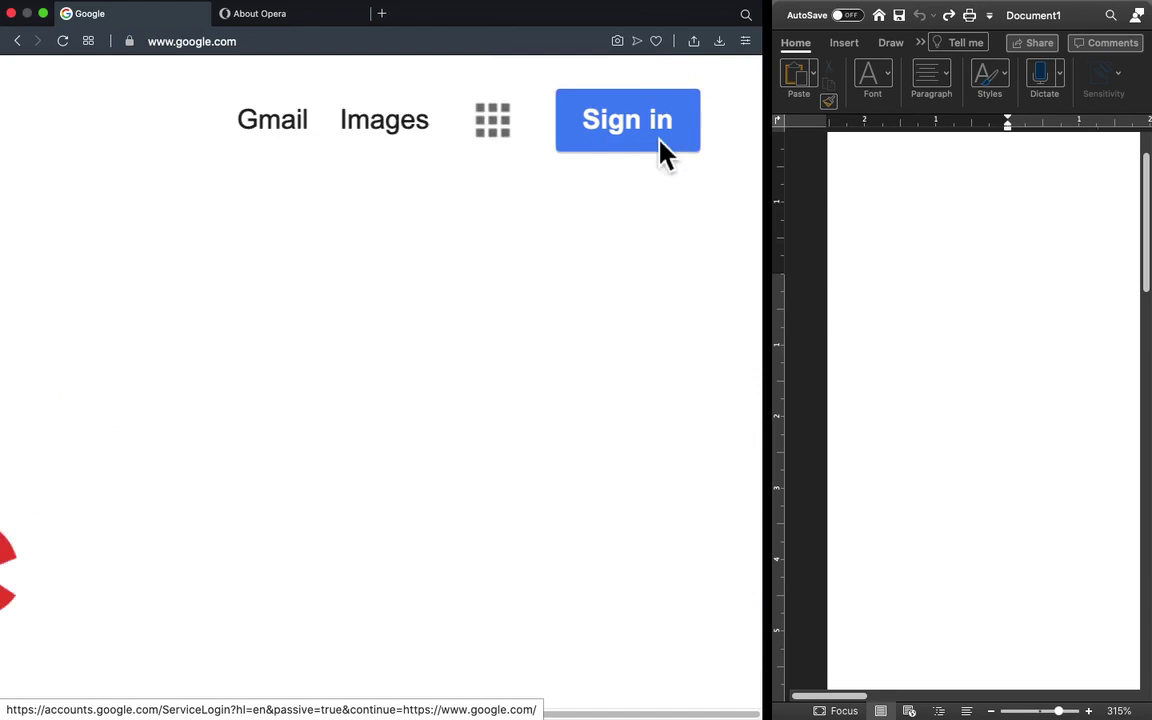
ctrl+scroll(659, 140, up, 1)
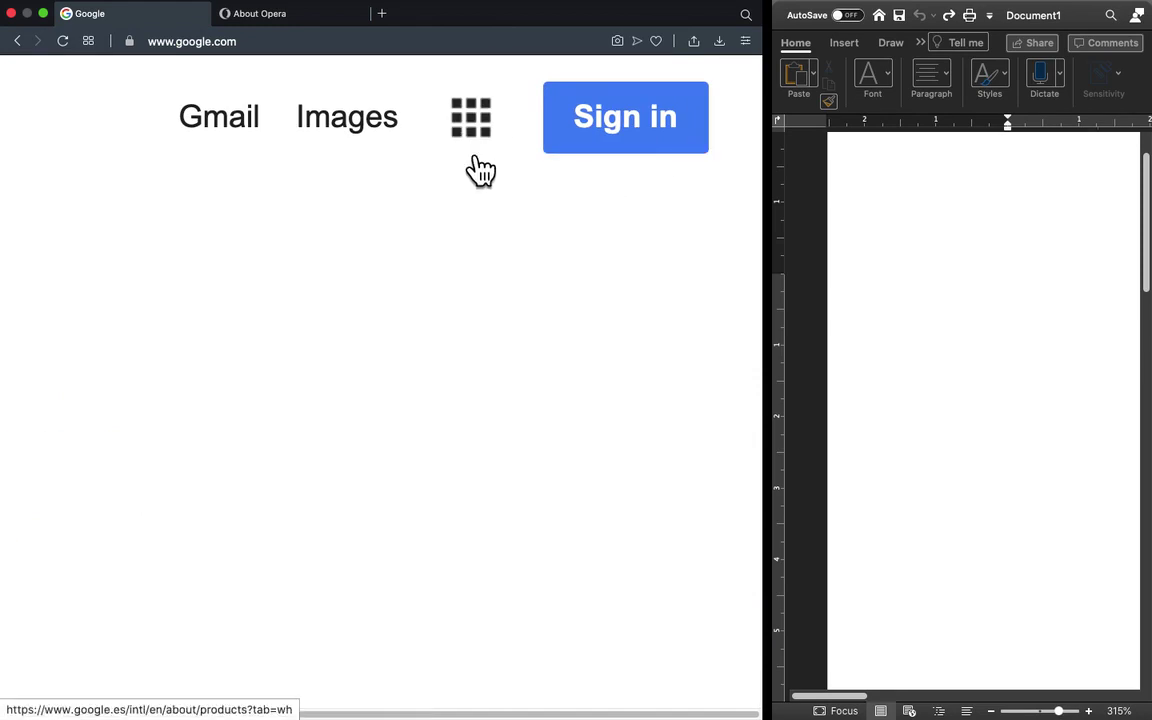
ctrl+scroll(600, 240, down, 2)
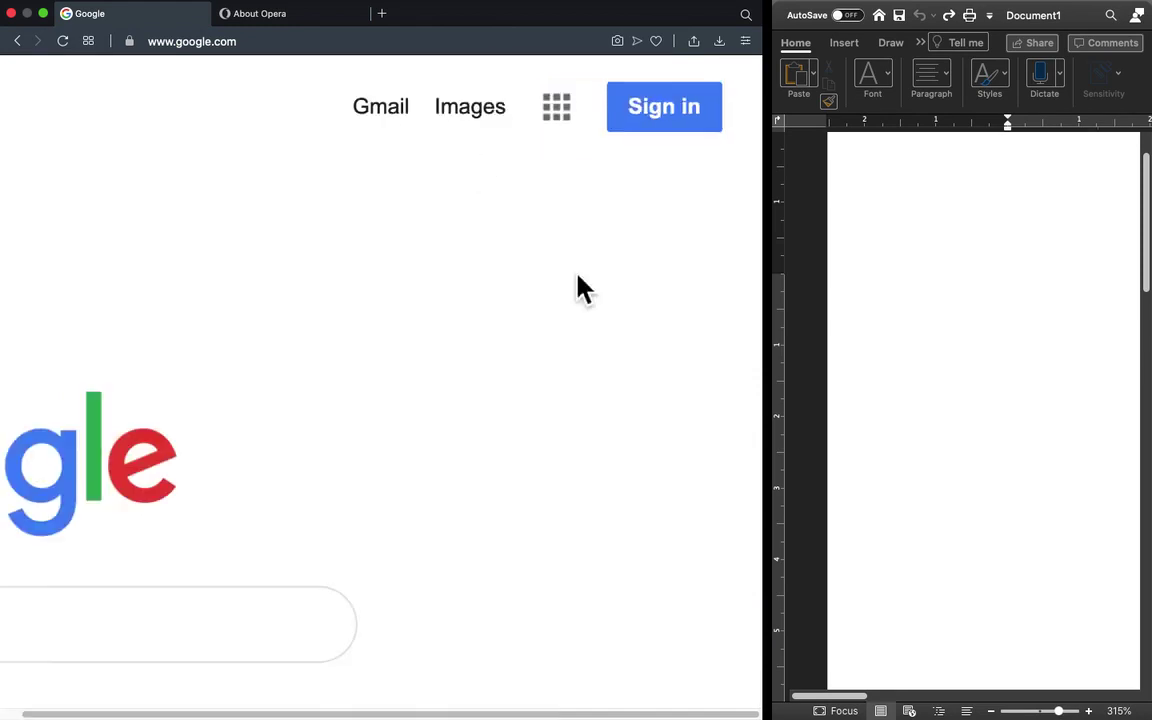
ctrl+scroll(676, 579, down, 2)
scroll(658, 617, down, 3)
scroll(586, 607, down, 1)
scroll(586, 607, left, 3)
scroll(587, 608, left, 2)
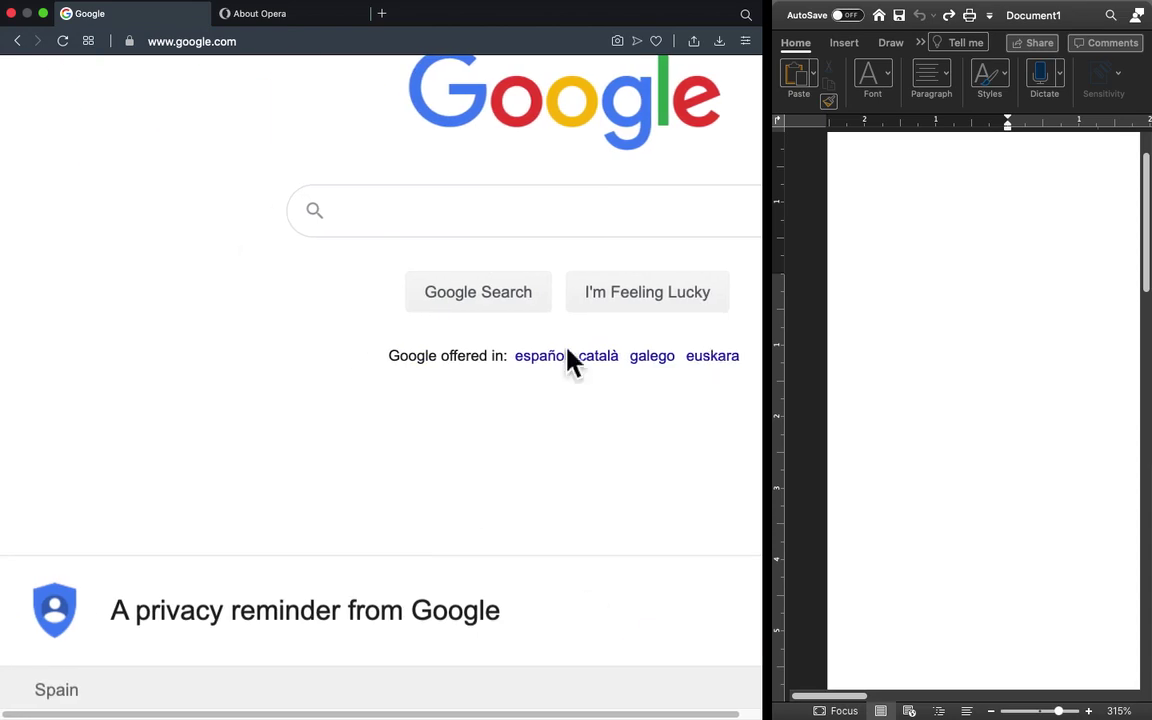
ctrl+scroll(514, 365, down, 3)
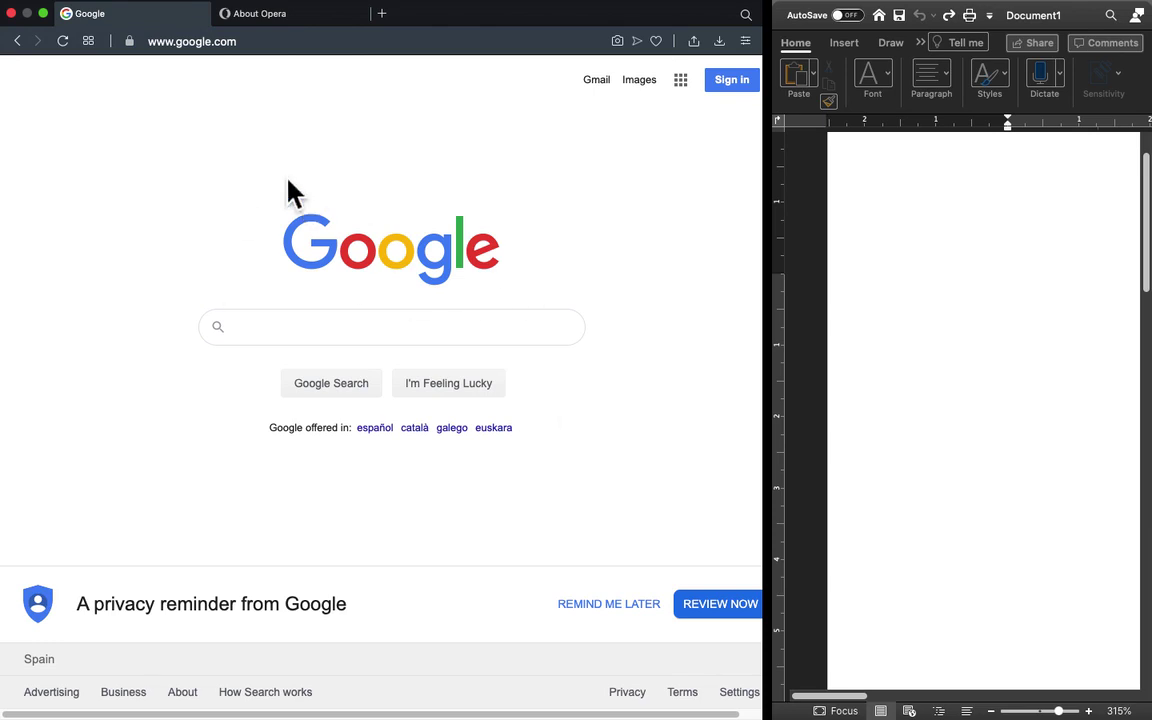
Capture the Google page region as a screenshot and paste it onto the Word page.
key(super+shift+4)
drag(154, 123, 661, 435)
click(988, 378)
scroll(978, 380, down, 3)
scroll(978, 380, right, 10)
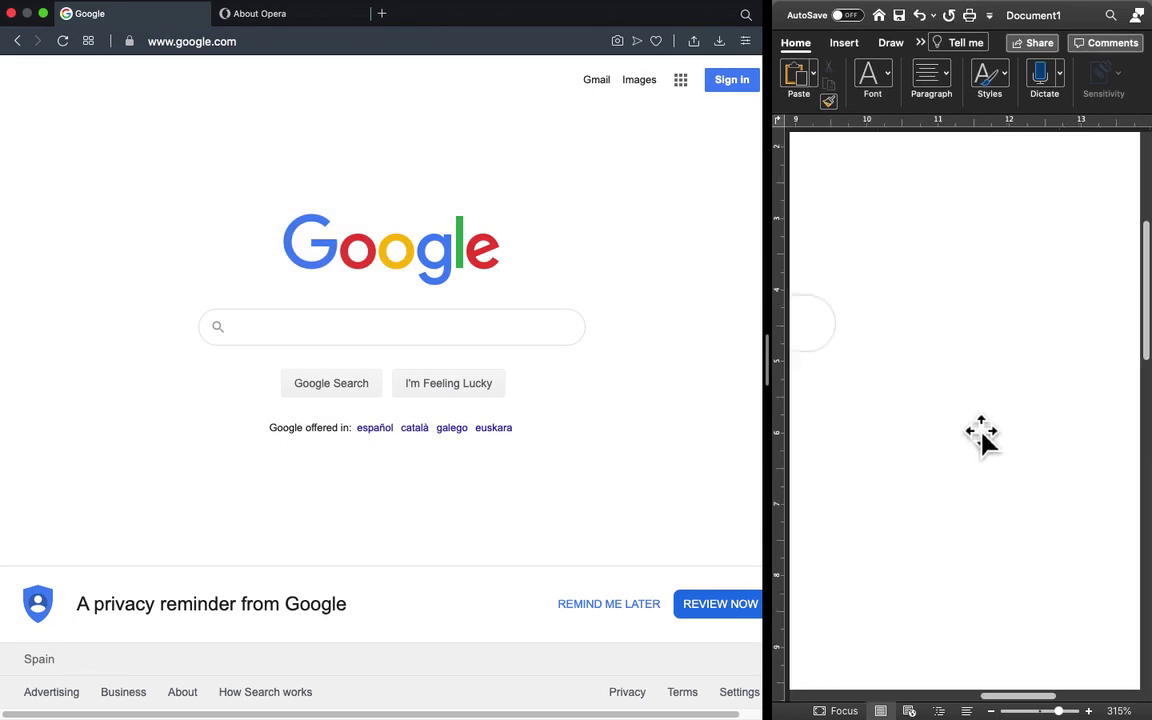
scroll(990, 445, down, 5)
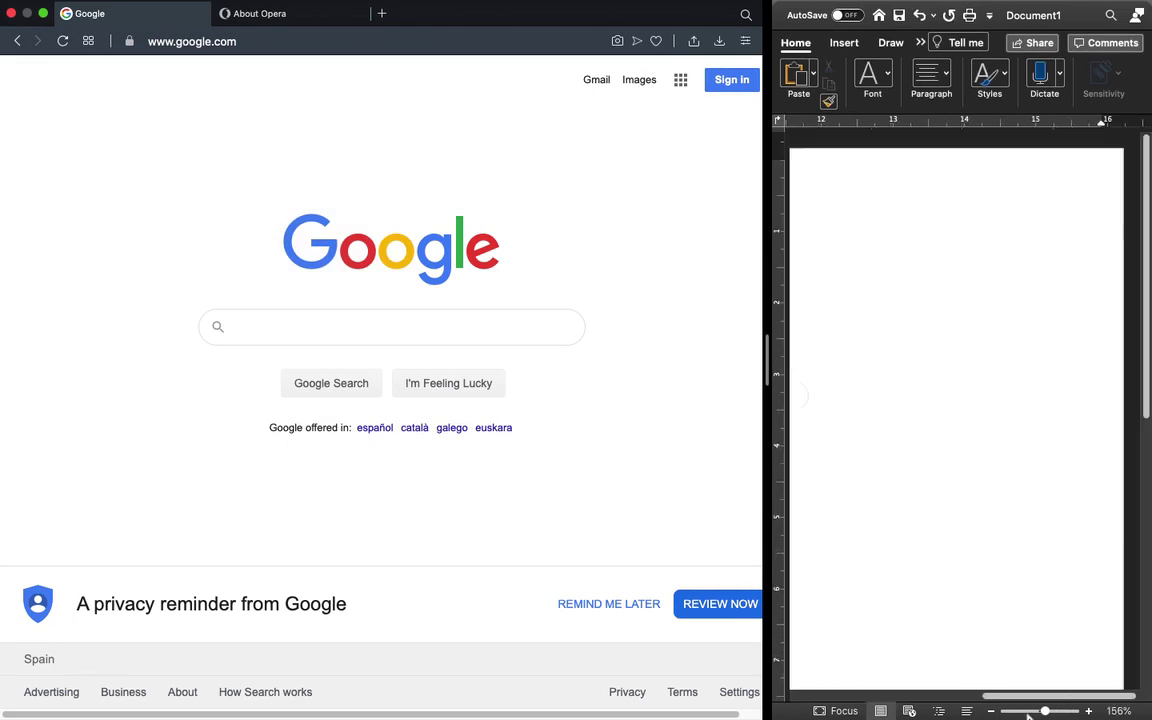
scroll(964, 450, down, 4)
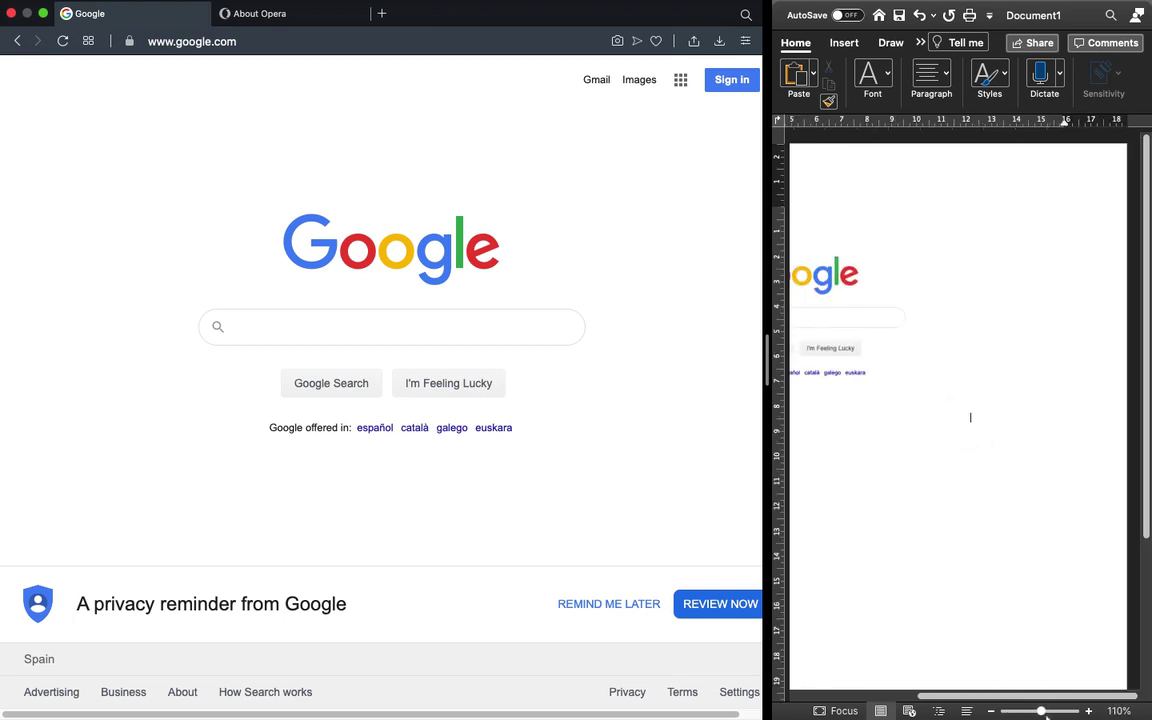
Zoom the Word document out until the whole Google image is visible.
mouse_move(1041, 711)
mouse_down()
mouse_move(1031, 711)
mouse_move(1074, 711)
mouse_up()
drag(1144, 206, 1140, 300)
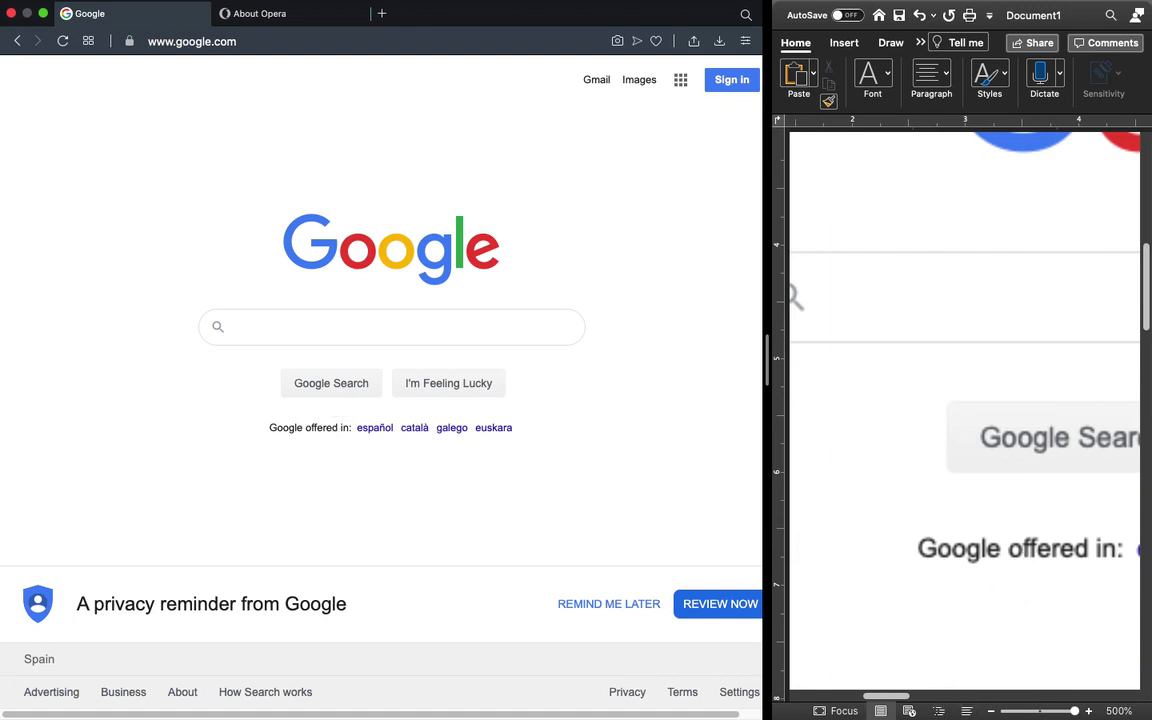
drag(1075, 711, 1041, 711)
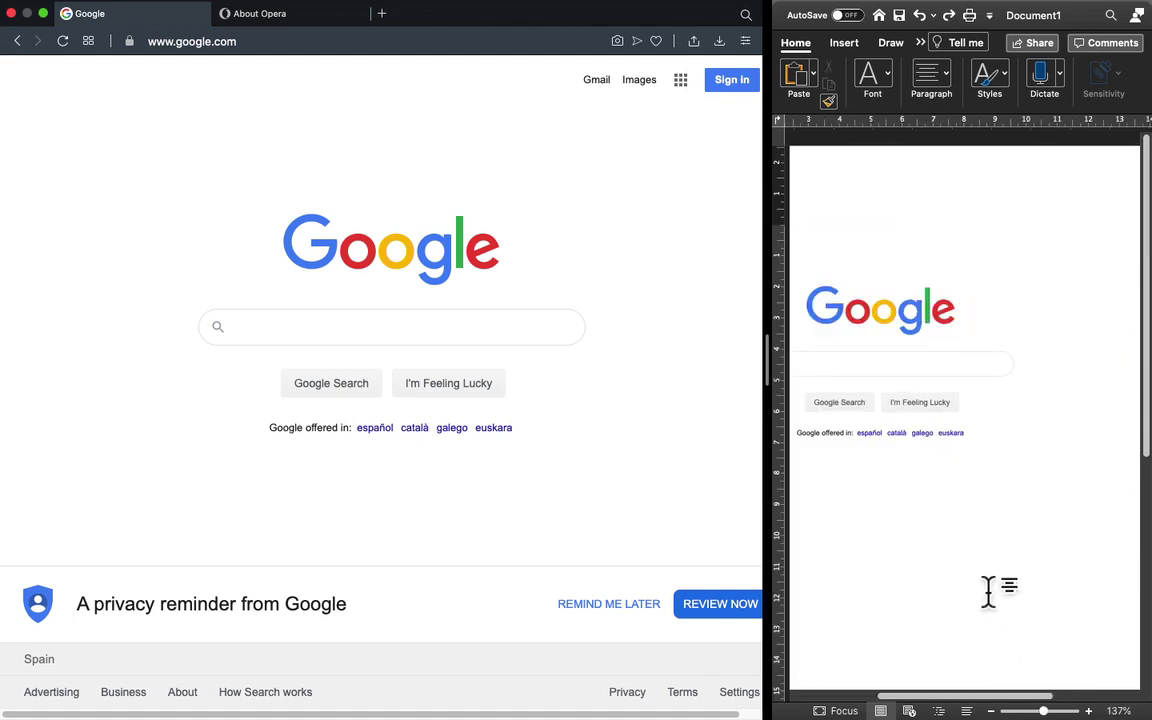
Undo the Google image in Word, then select Opera's 'Version 69.0.3686.57' text.
key(super+z)
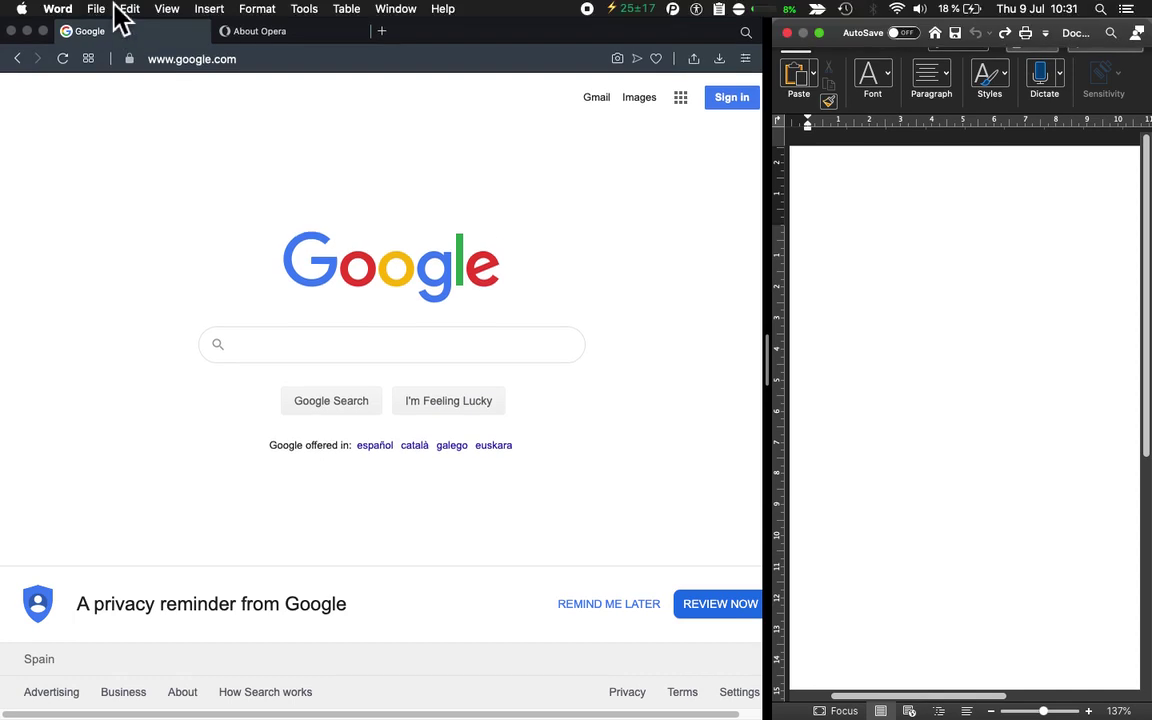
click(305, 16)
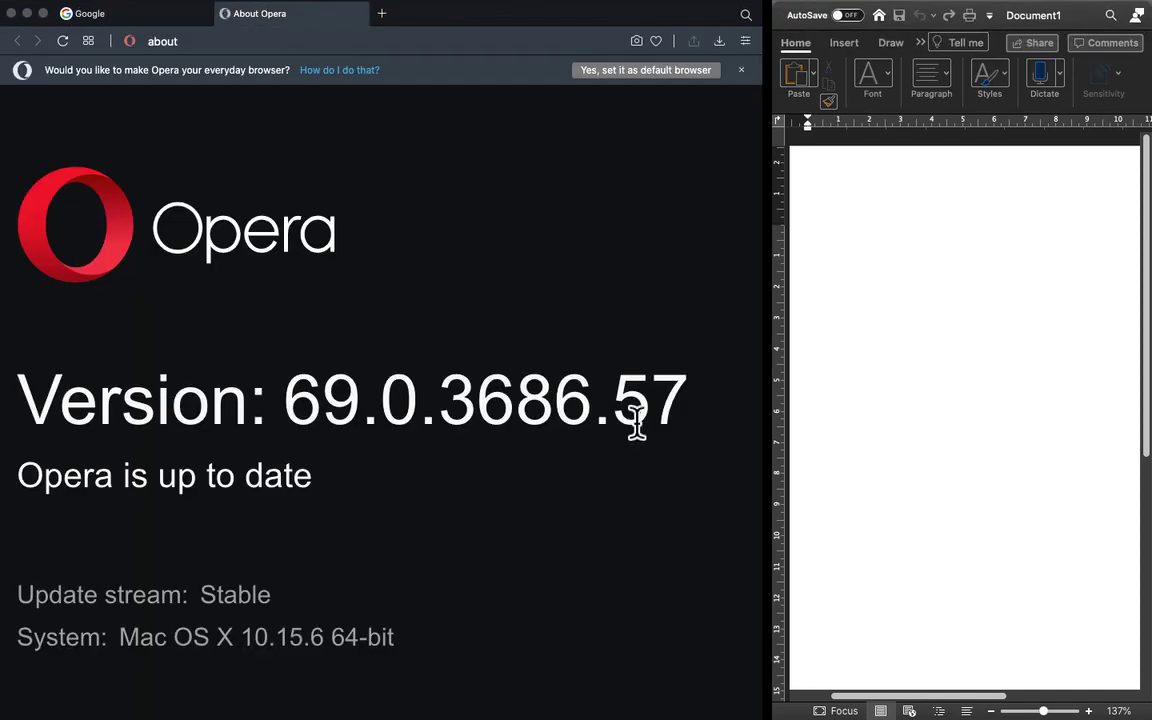
drag(689, 415, 75, 420)
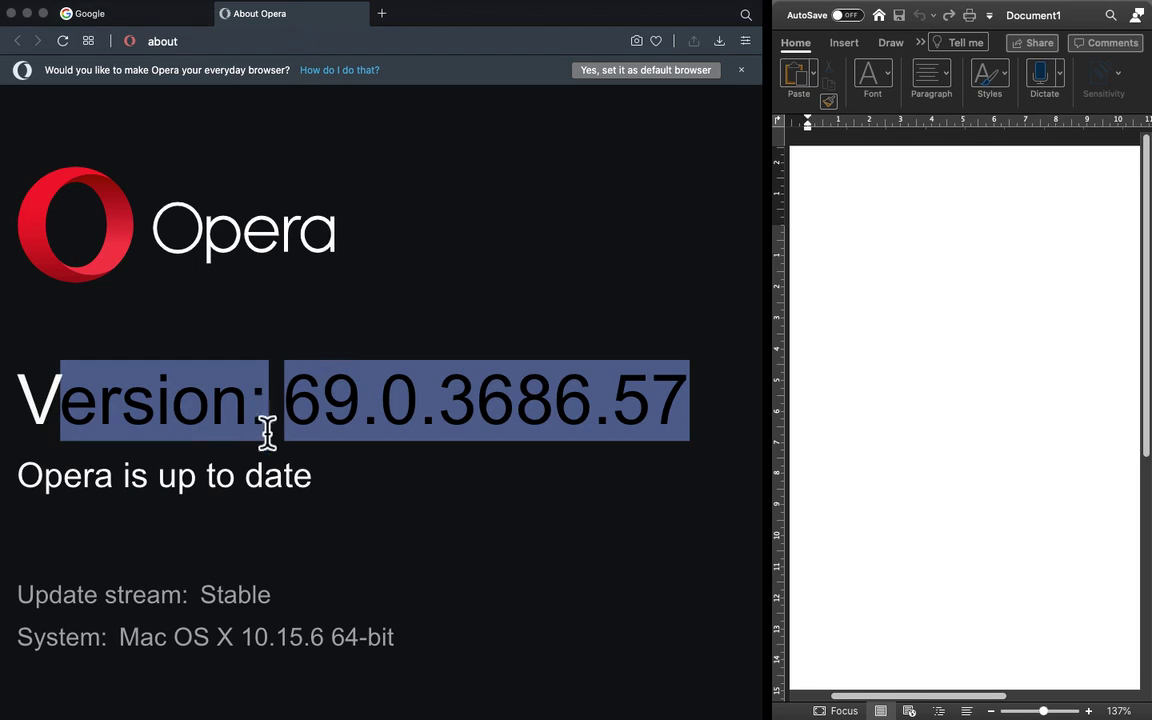
On the Google tab, start File > Save Page As PDF, then cancel it.
click(152, 13)
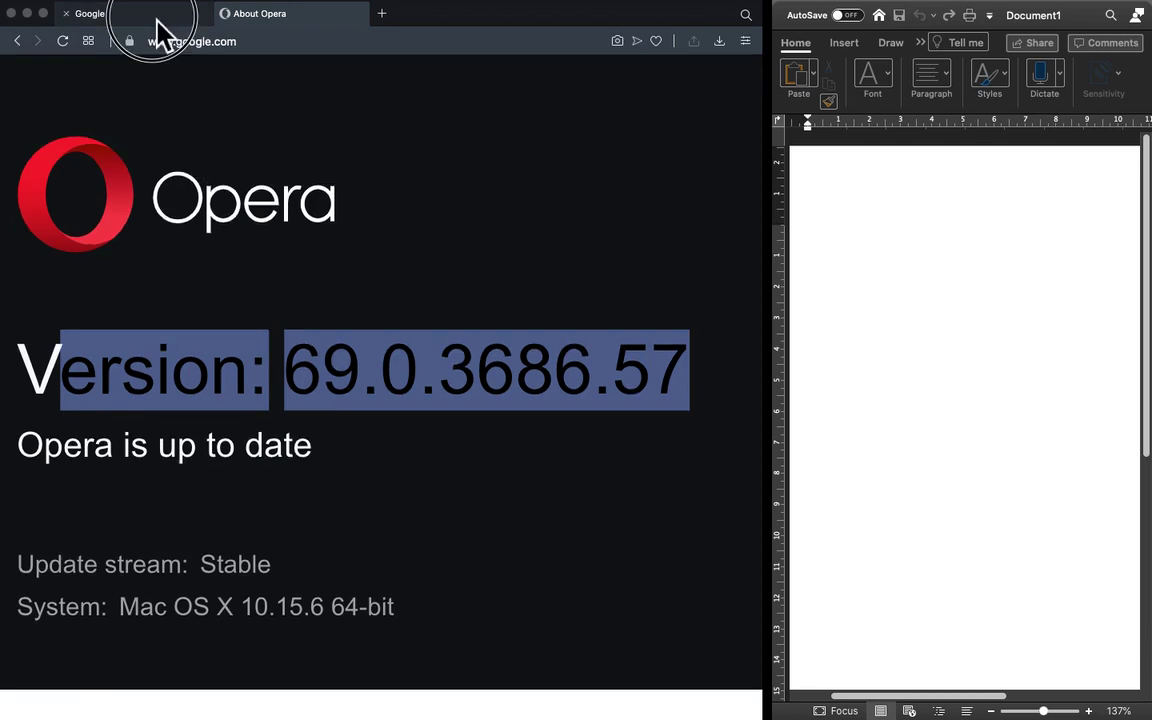
drag(100, 8, 200, 192)
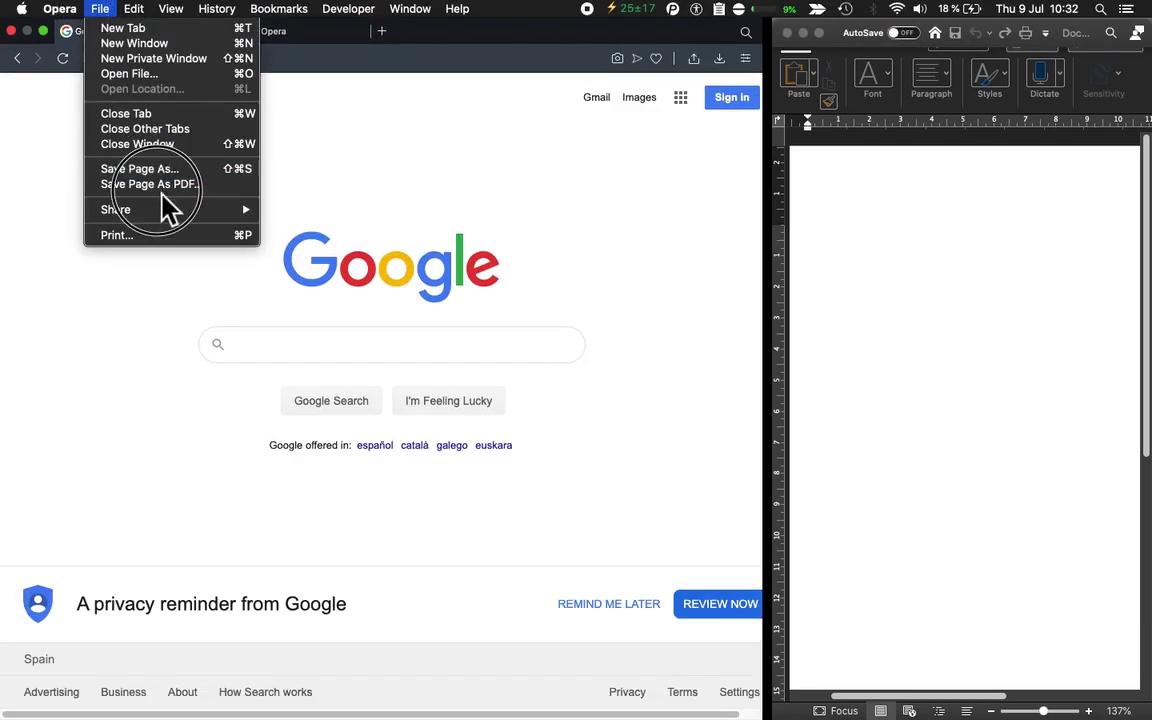
click(213, 190)
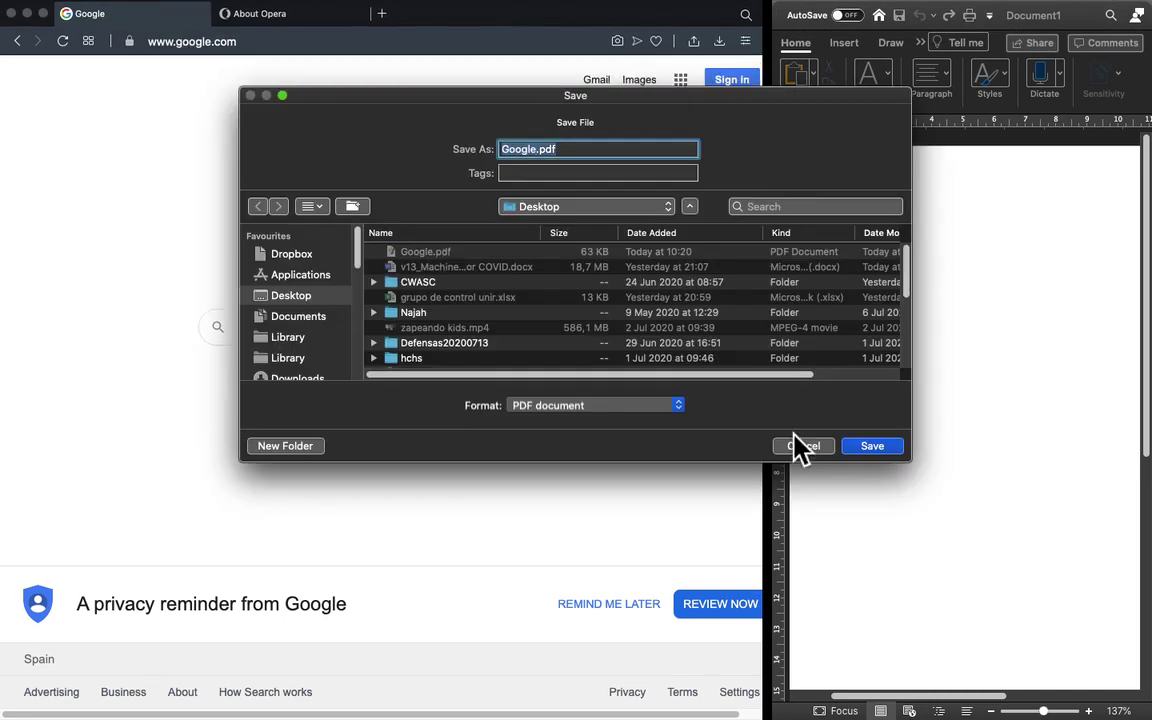
click(812, 450)
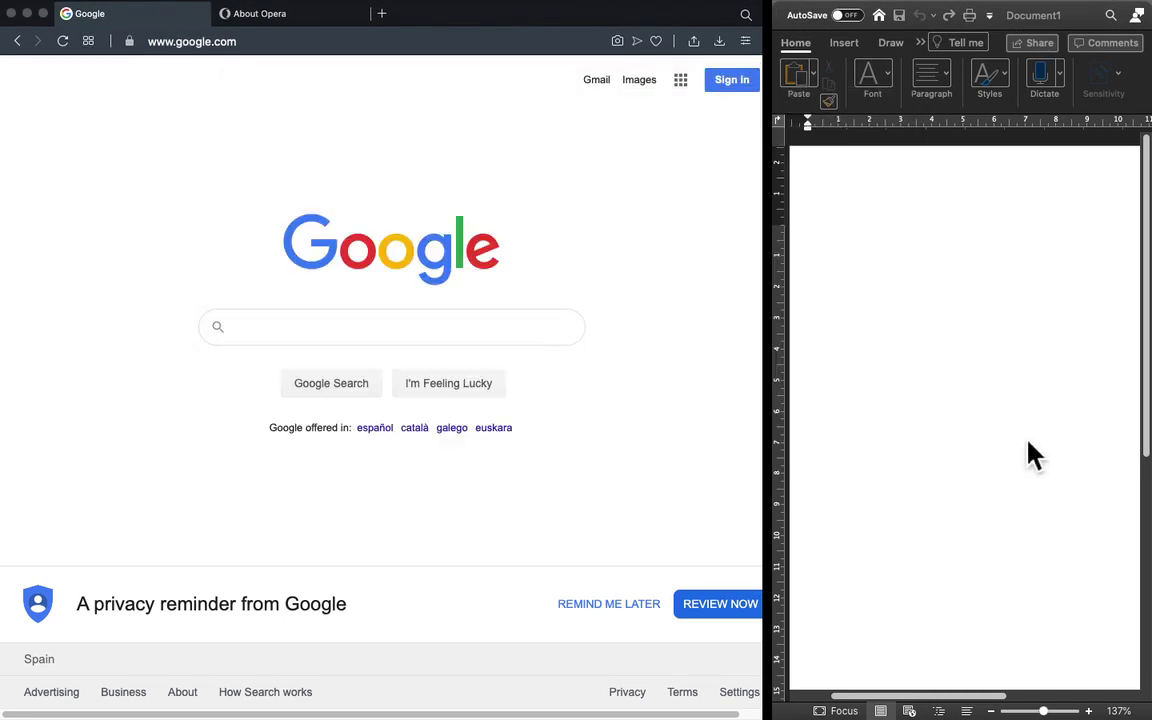
click(990, 450)
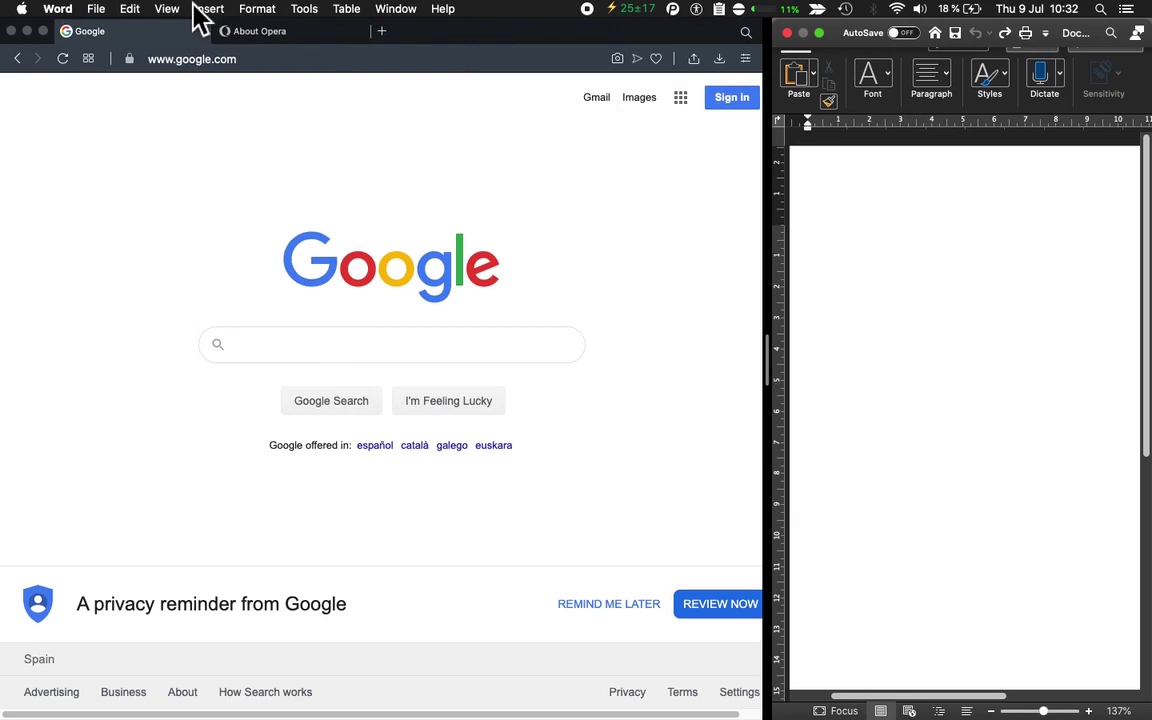
Insert Google.pdf into the Word document as a picture from file.
click(167, 9)
mouse_move(225, 28)
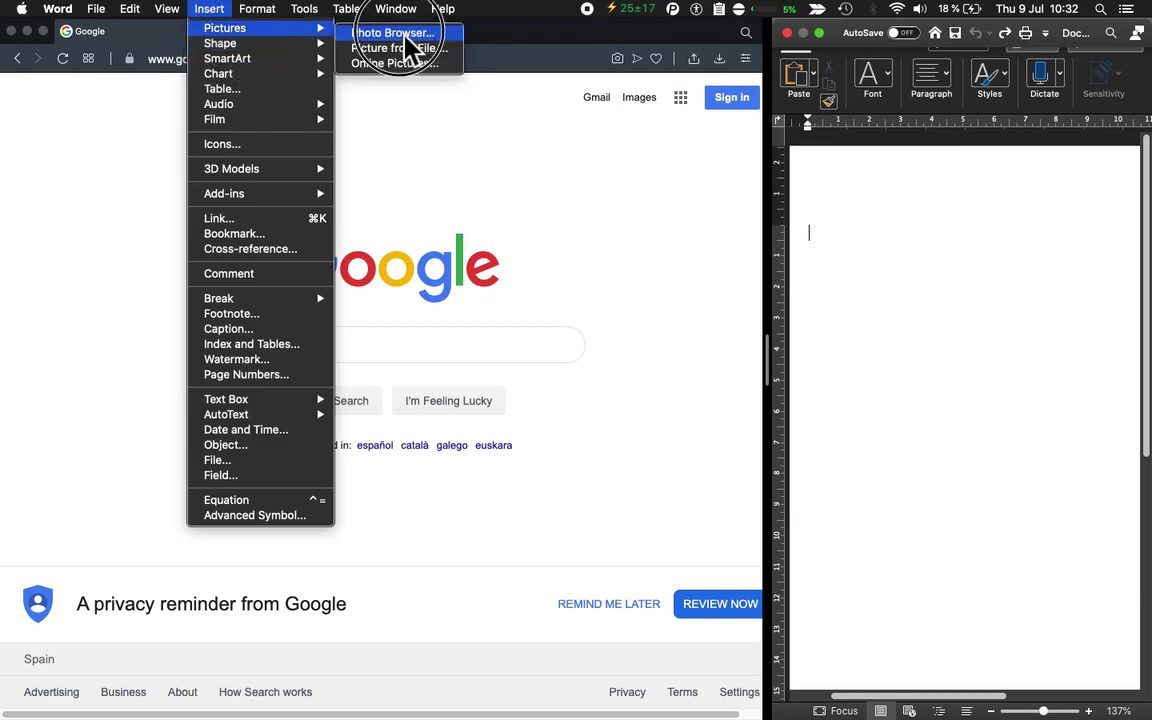
click(470, 55)
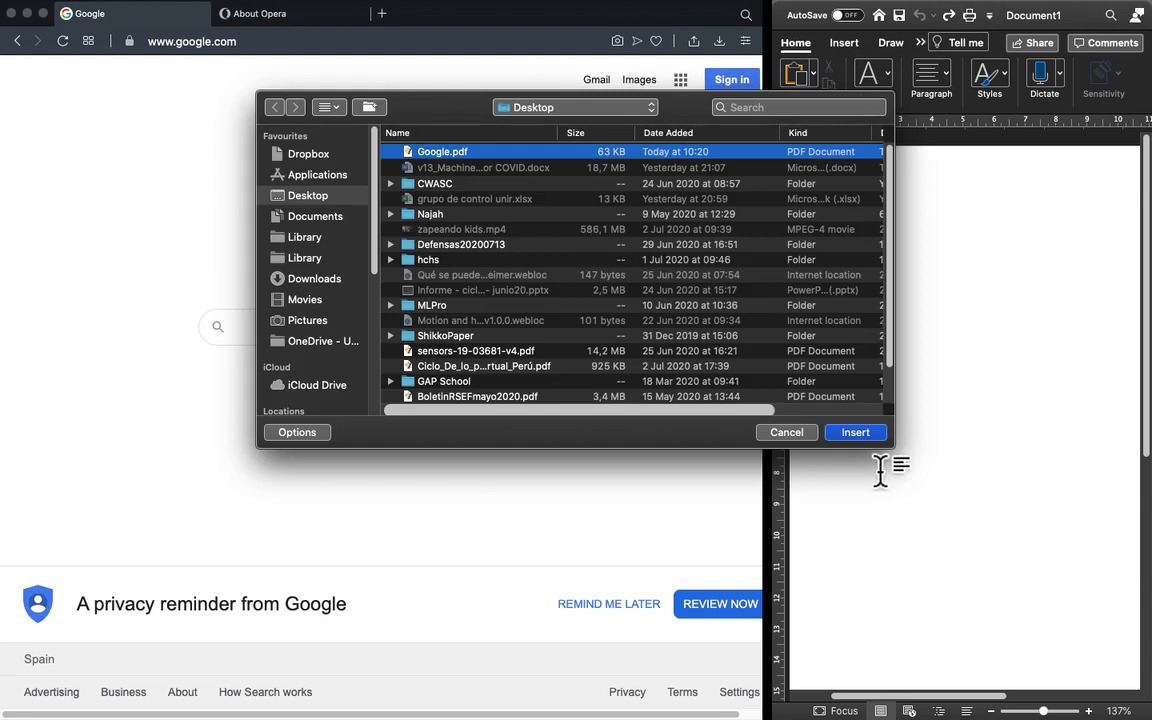
click(852, 432)
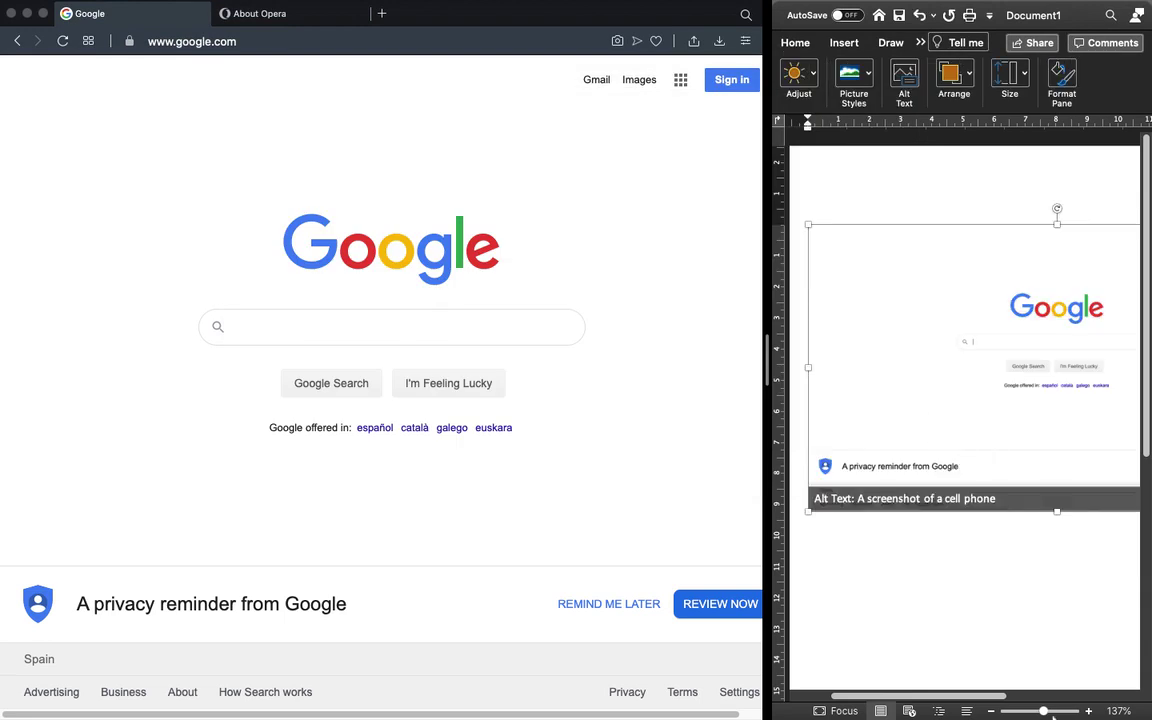
drag(1045, 712, 1055, 711)
drag(1148, 296, 1148, 390)
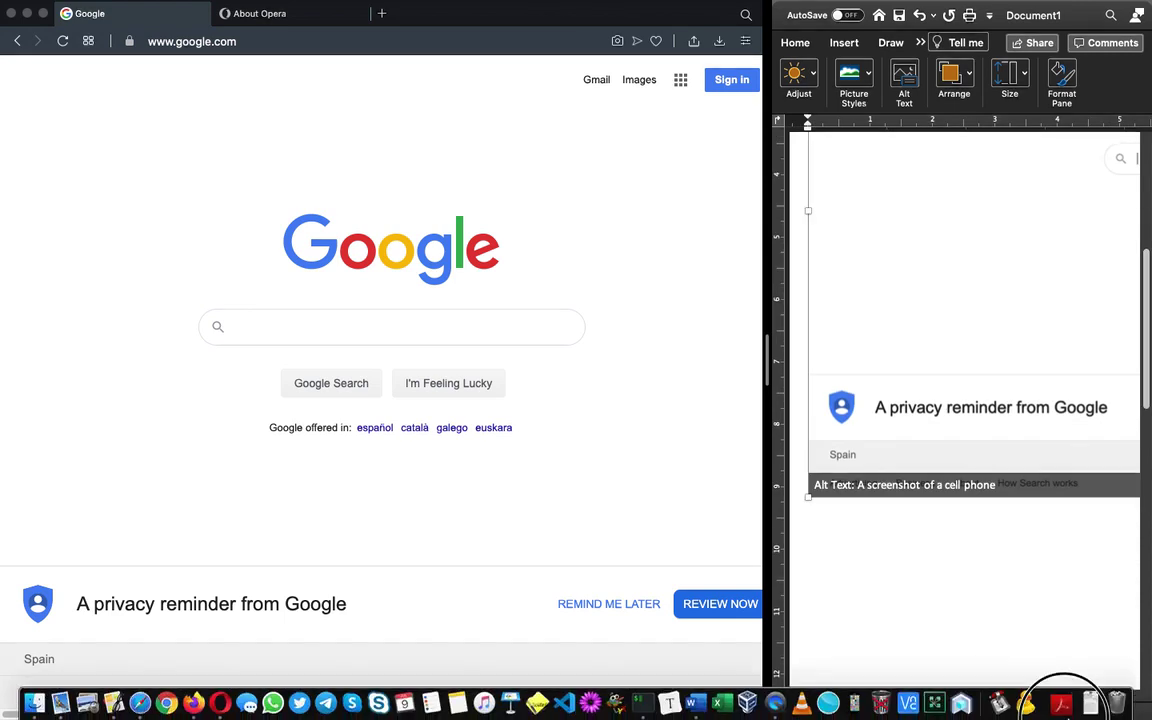
drag(1055, 711, 1075, 711)
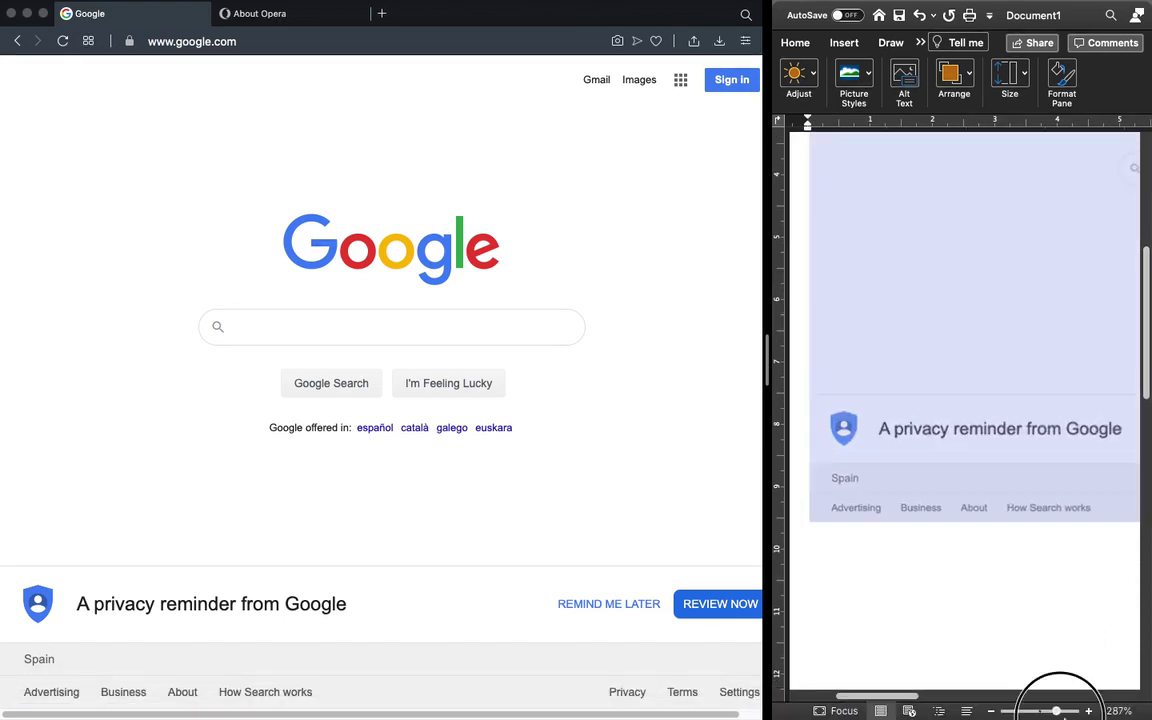
drag(1147, 310, 1147, 390)
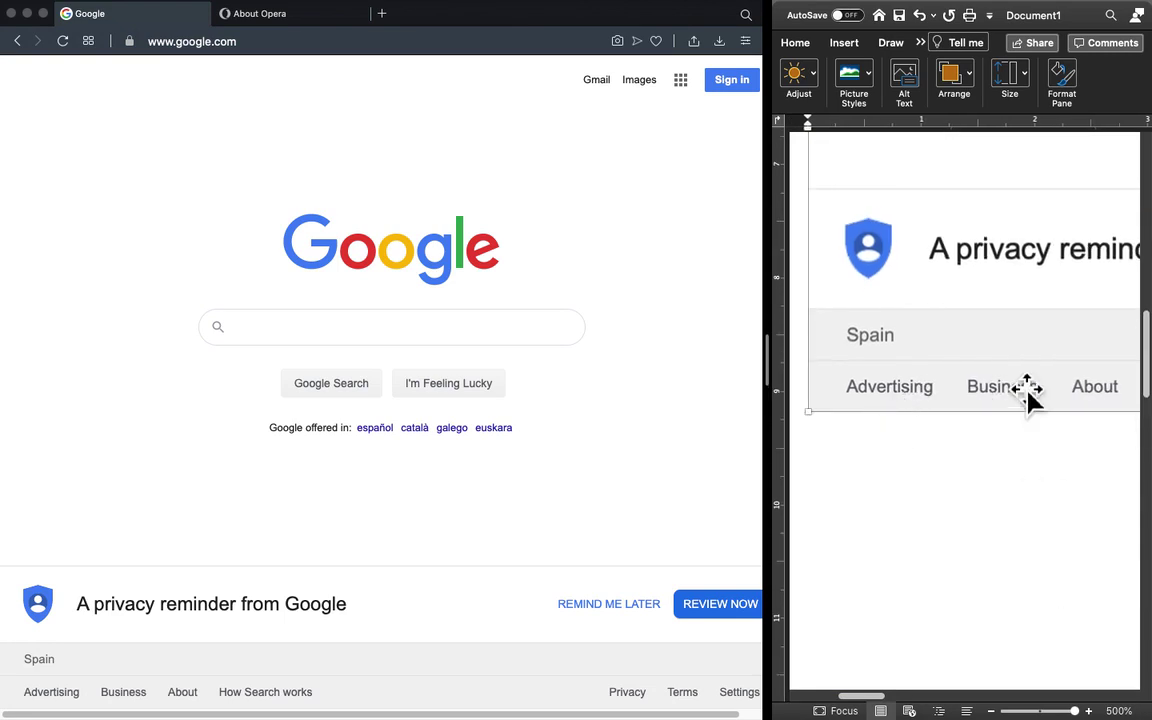
scroll(1135, 410, down, 1)
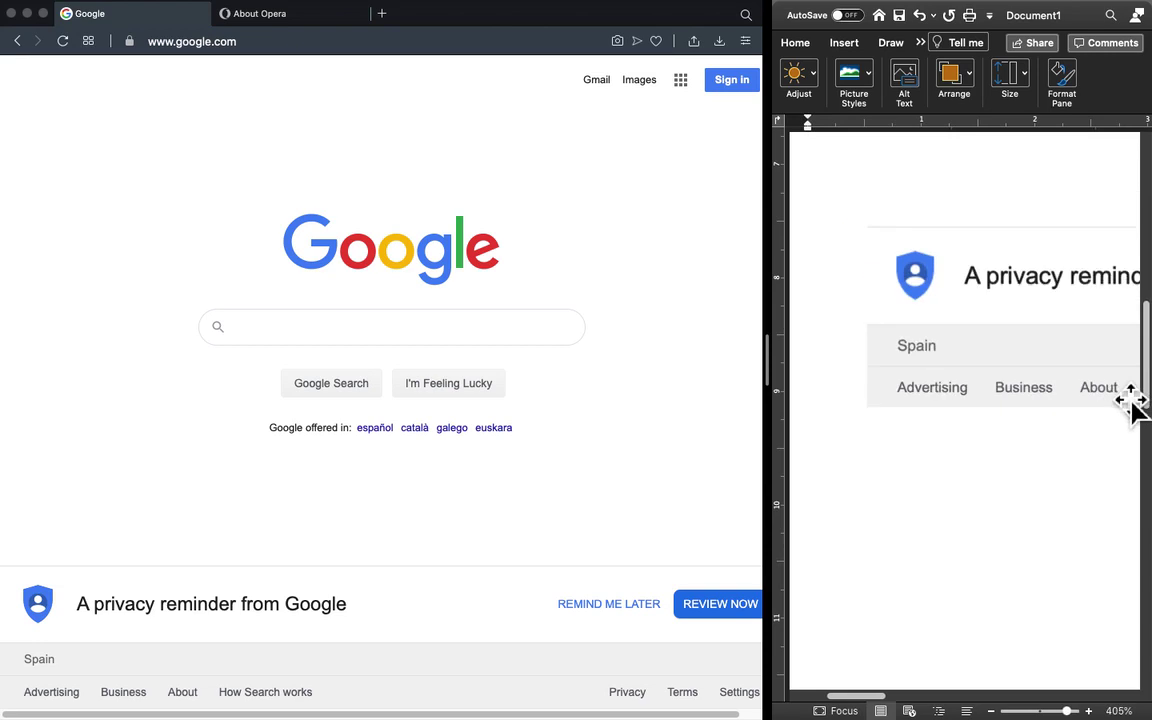
scroll(1131, 391, up, 1)
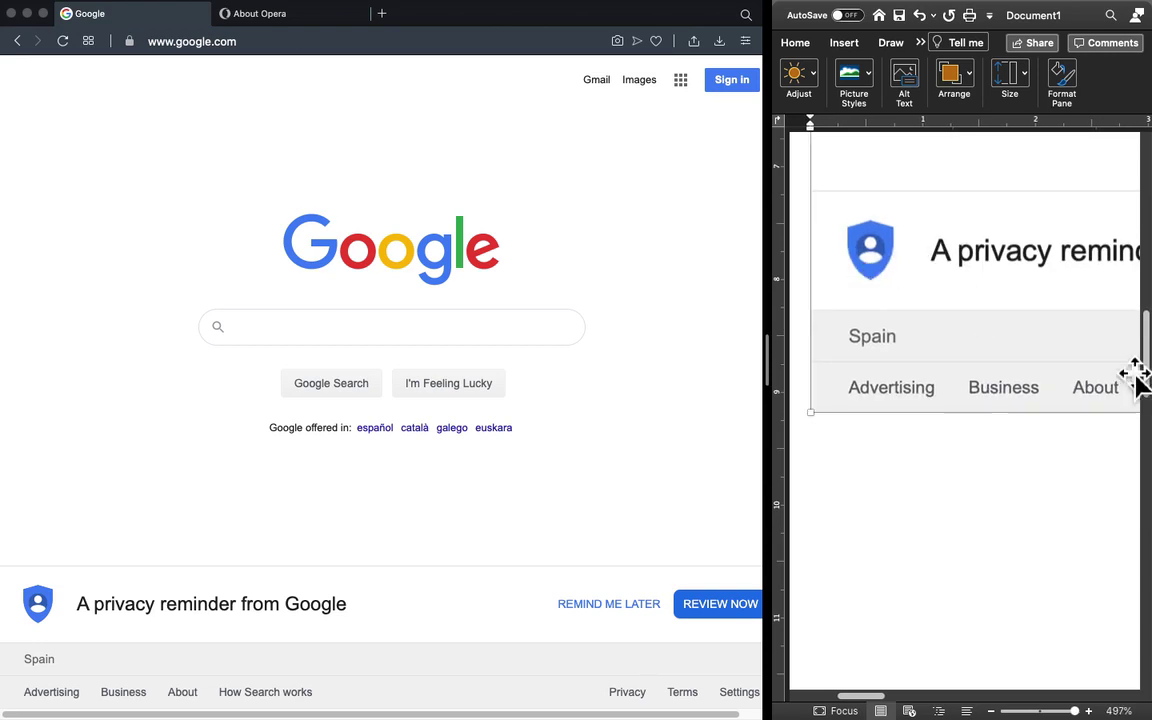
drag(1140, 378, 1140, 347)
mouse_move(895, 697)
mouse_down()
mouse_move(883, 697)
mouse_move(918, 694)
mouse_up()
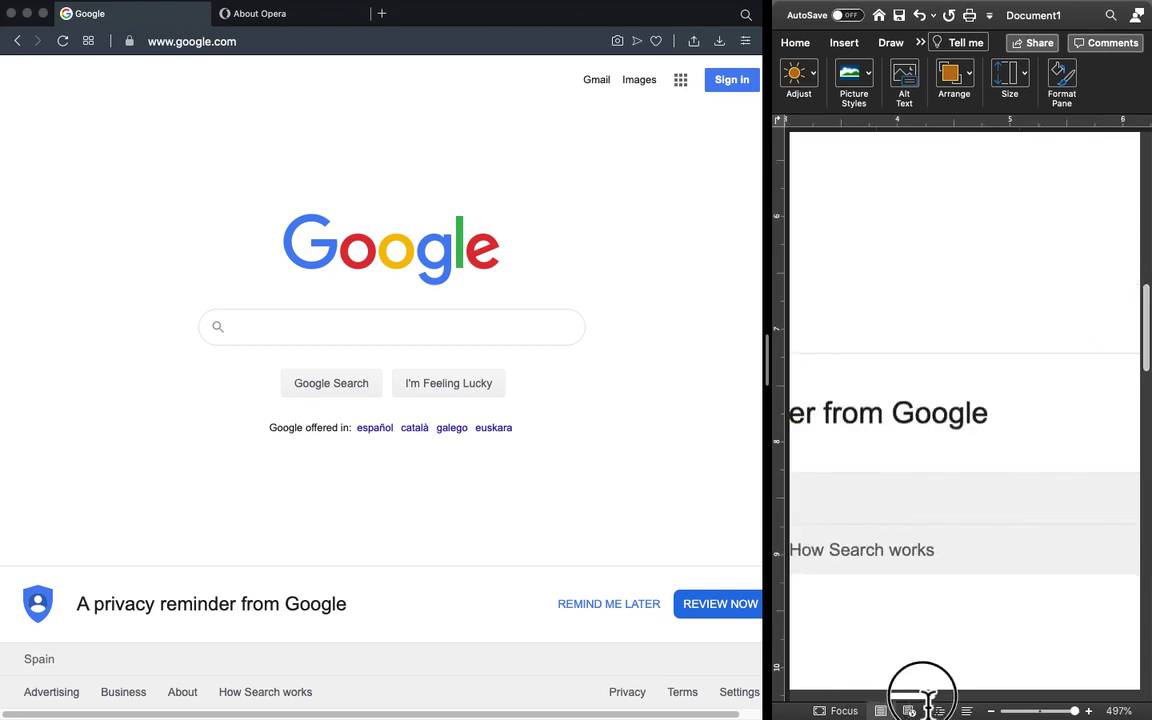
drag(1145, 340, 1145, 263)
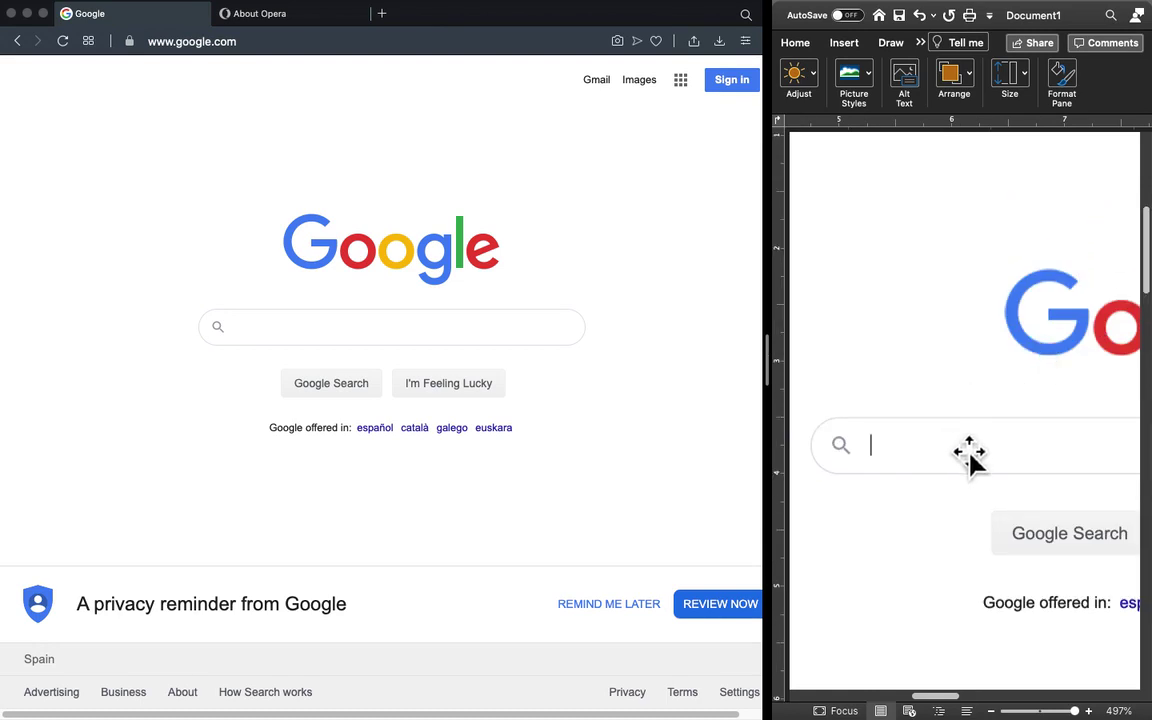
mouse_move(1140, 325)
mouse_down()
mouse_move(1145, 300)
mouse_move(1145, 345)
mouse_up()
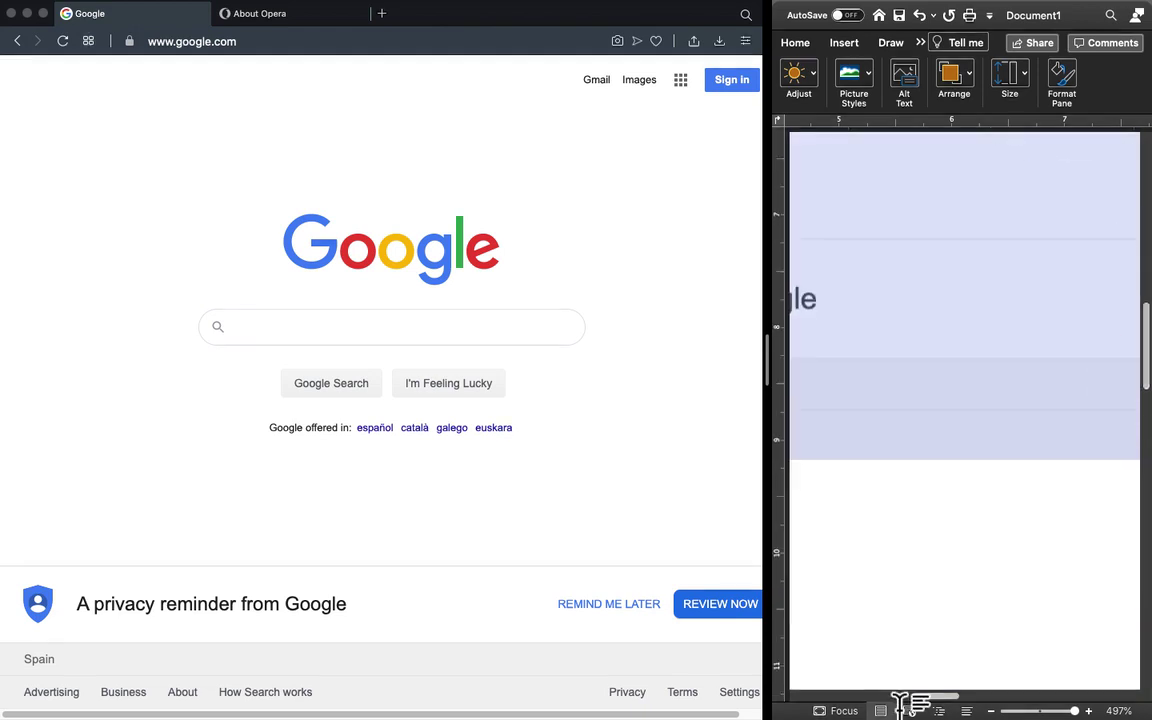
drag(1015, 696, 1080, 706)
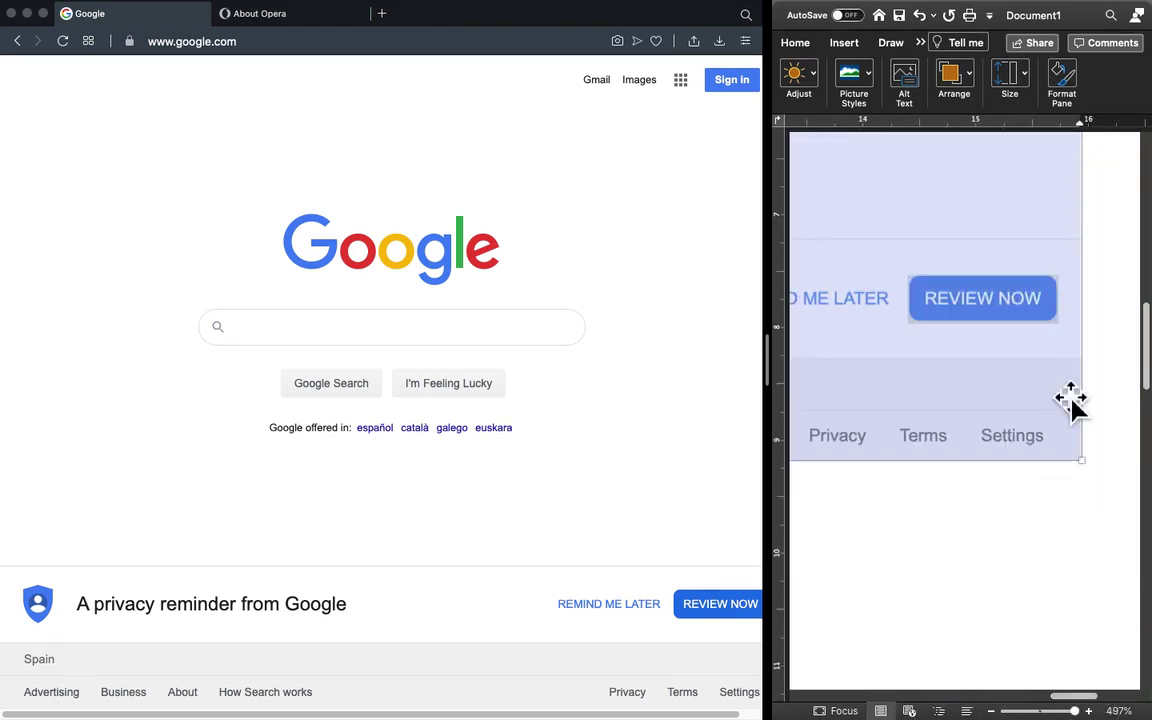
click(1115, 357)
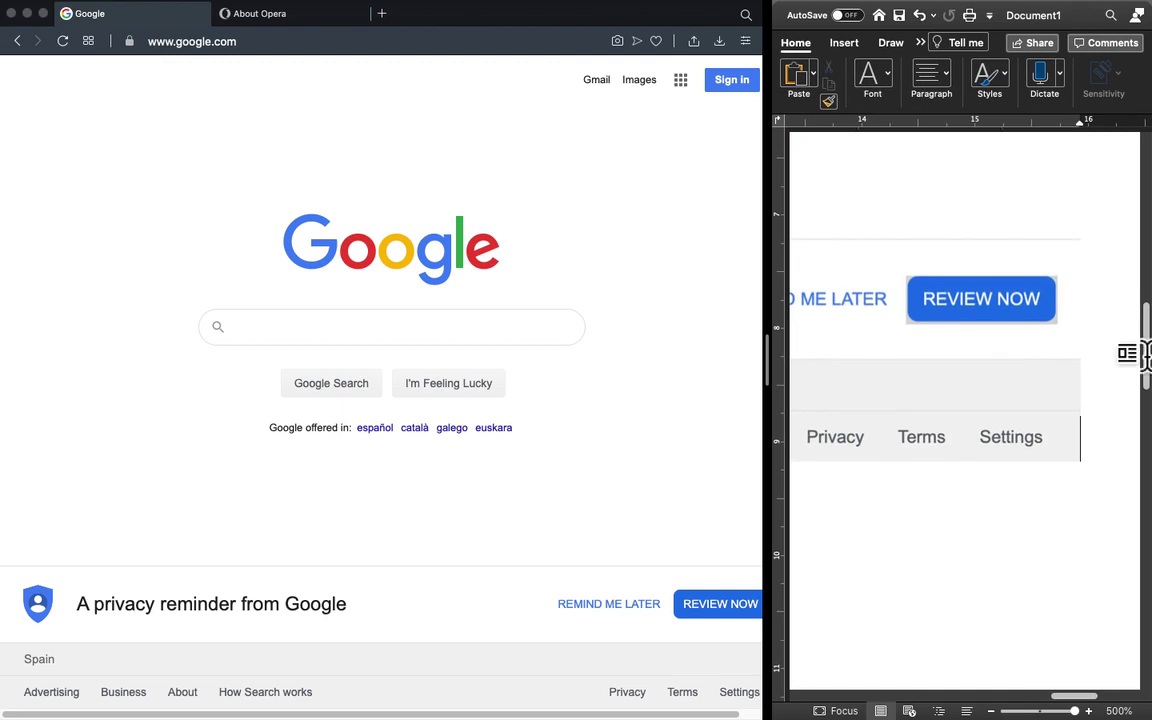
drag(1146, 334, 1146, 228)
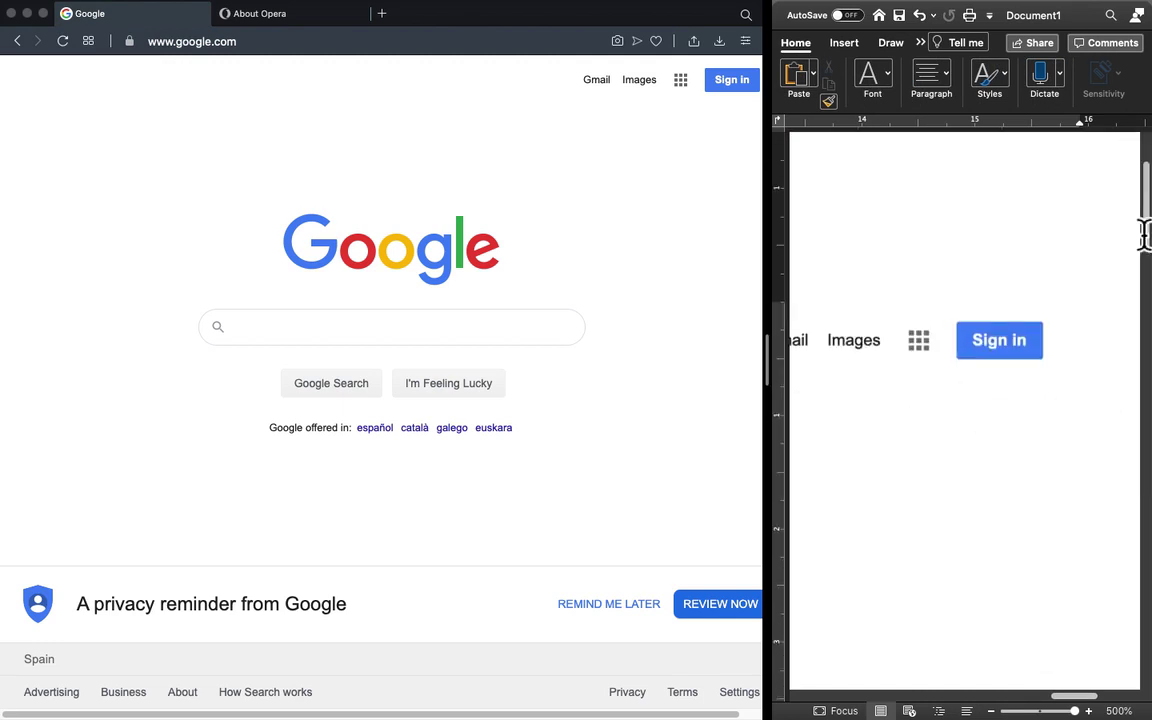
drag(1144, 234, 1144, 330)
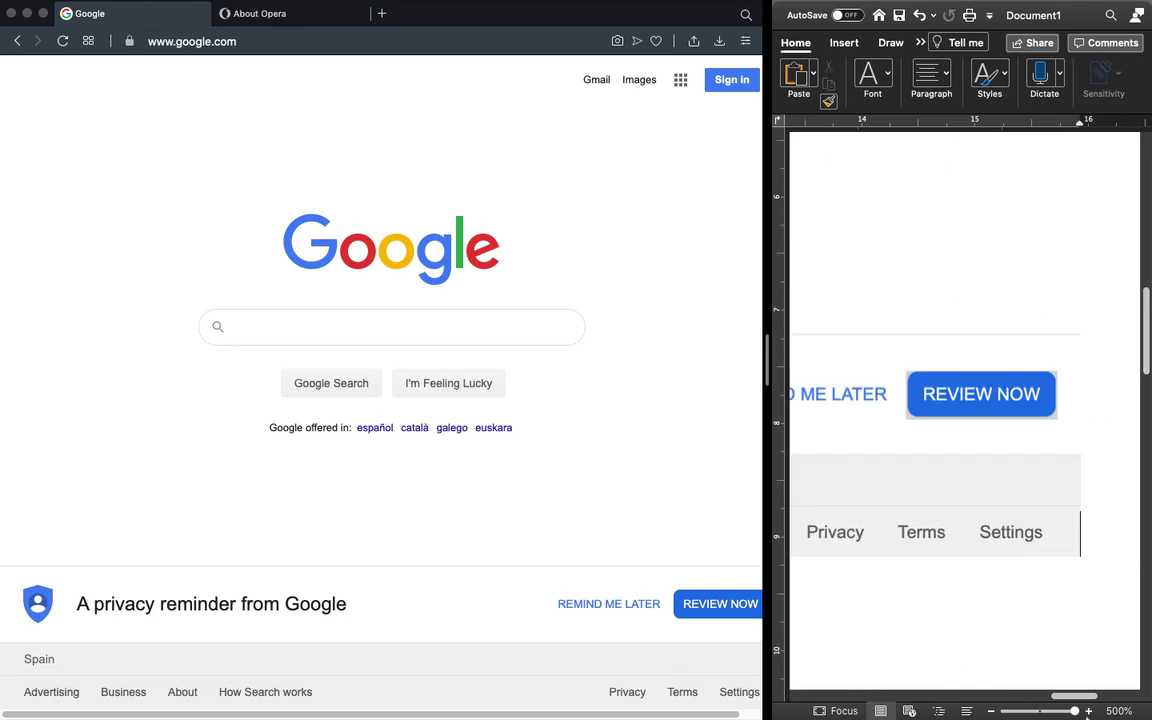
drag(1075, 711, 1043, 711)
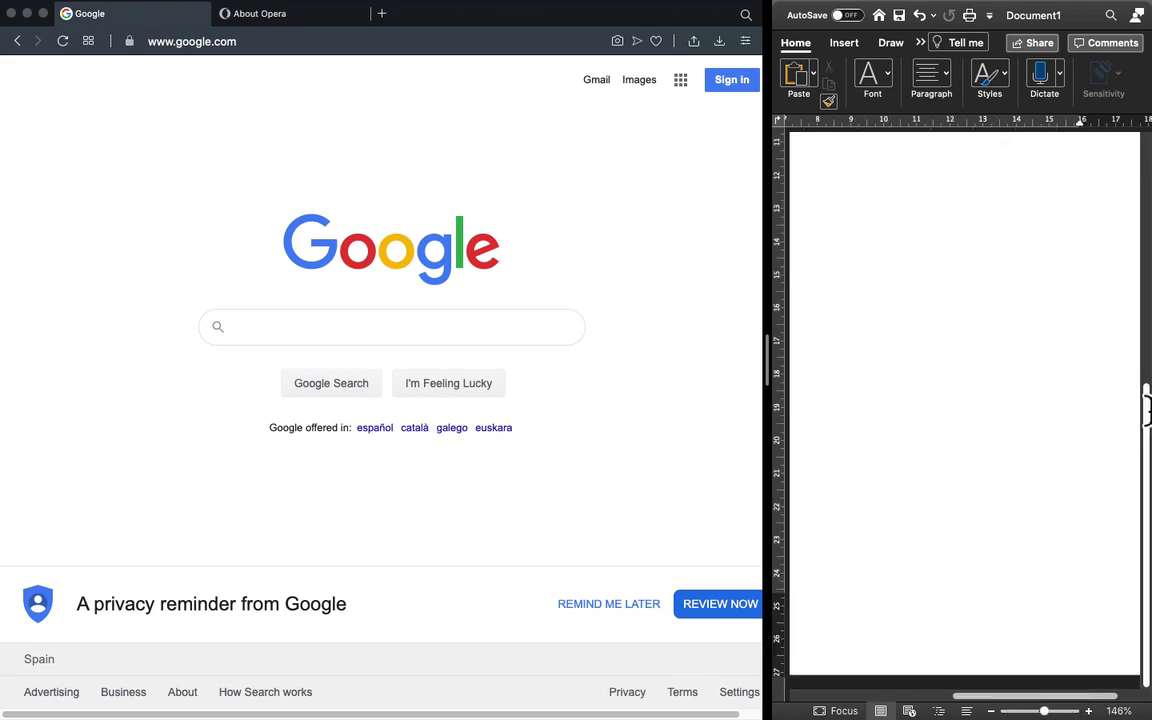
Zoom Word to 87%, move the Google picture lower, and widen Word beside a narrower Opera.
scroll(1124, 320, up, 5)
scroll(1124, 280, up, 3)
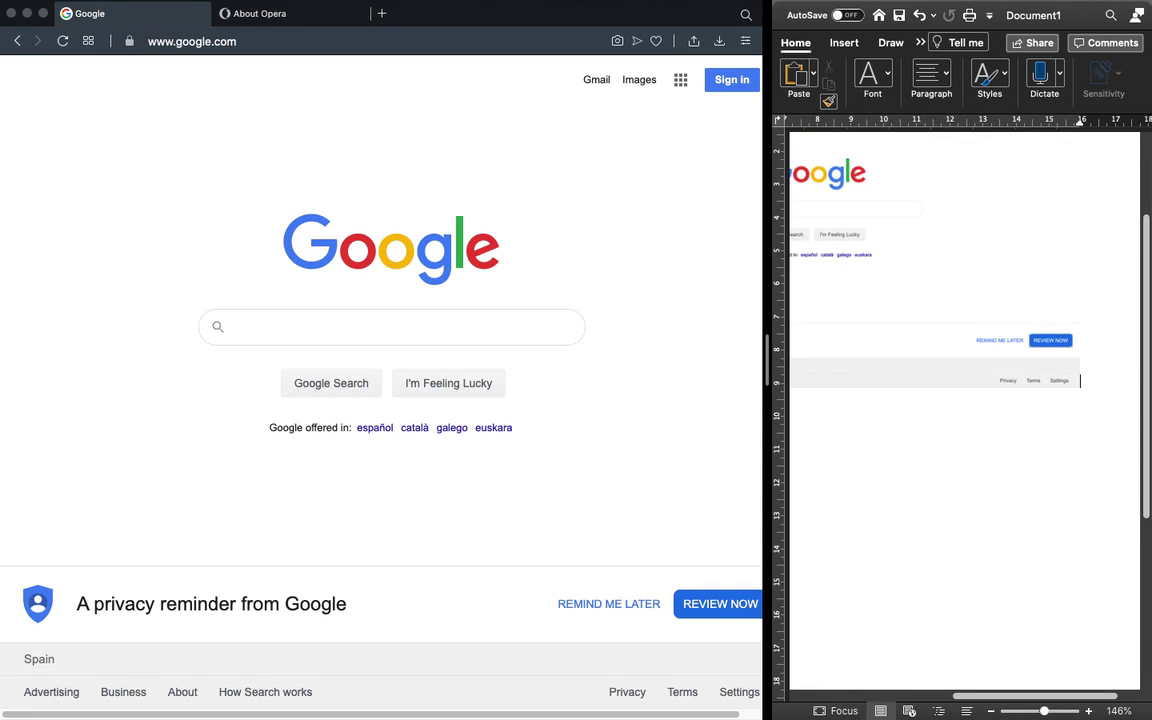
drag(1043, 711, 1034, 711)
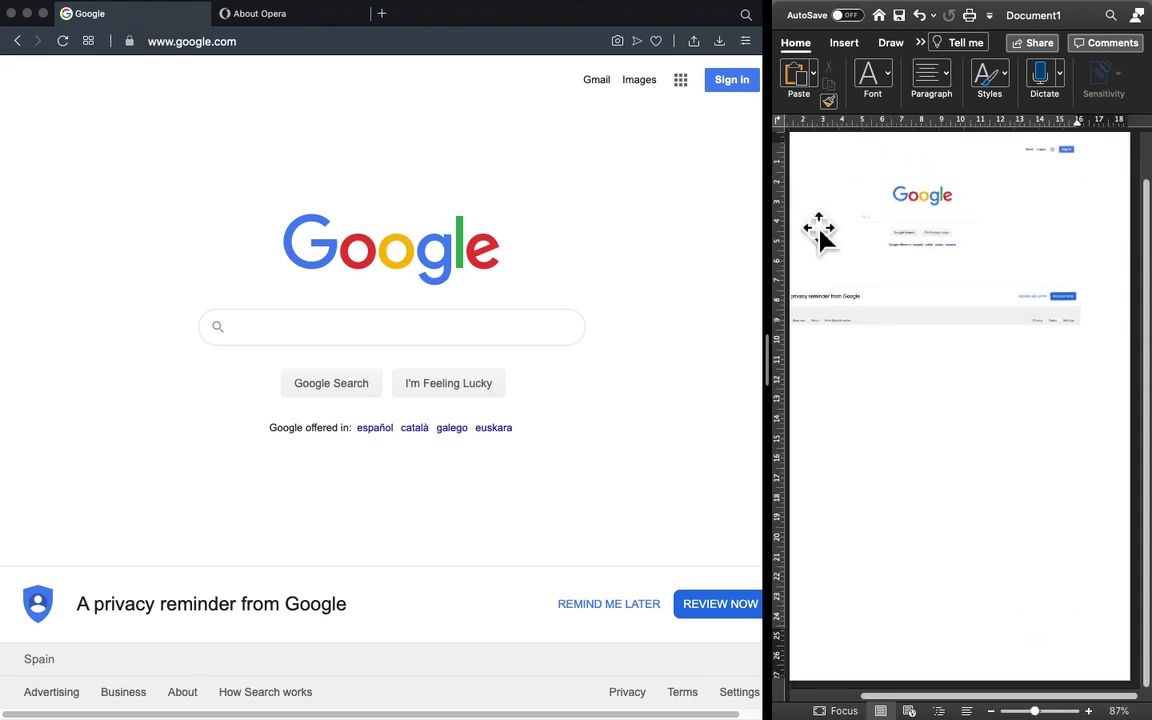
drag(1146, 215, 1131, 150)
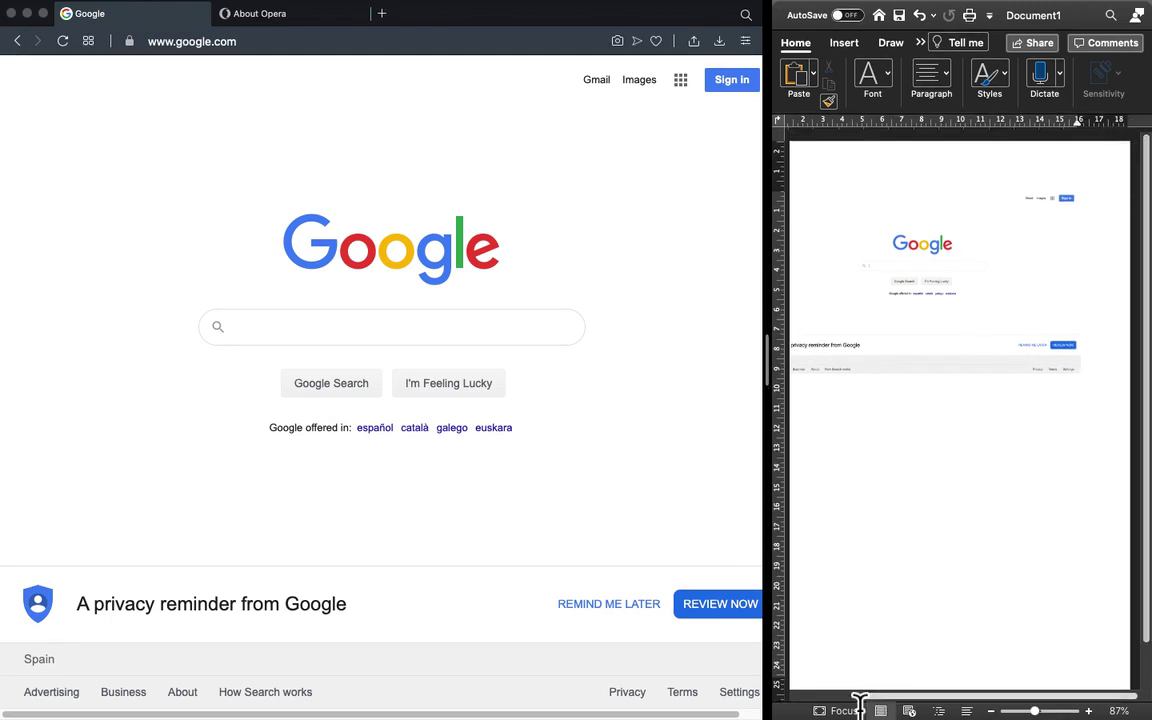
mouse_move(878, 697)
mouse_down()
mouse_move(848, 697)
mouse_move(951, 700)
mouse_up()
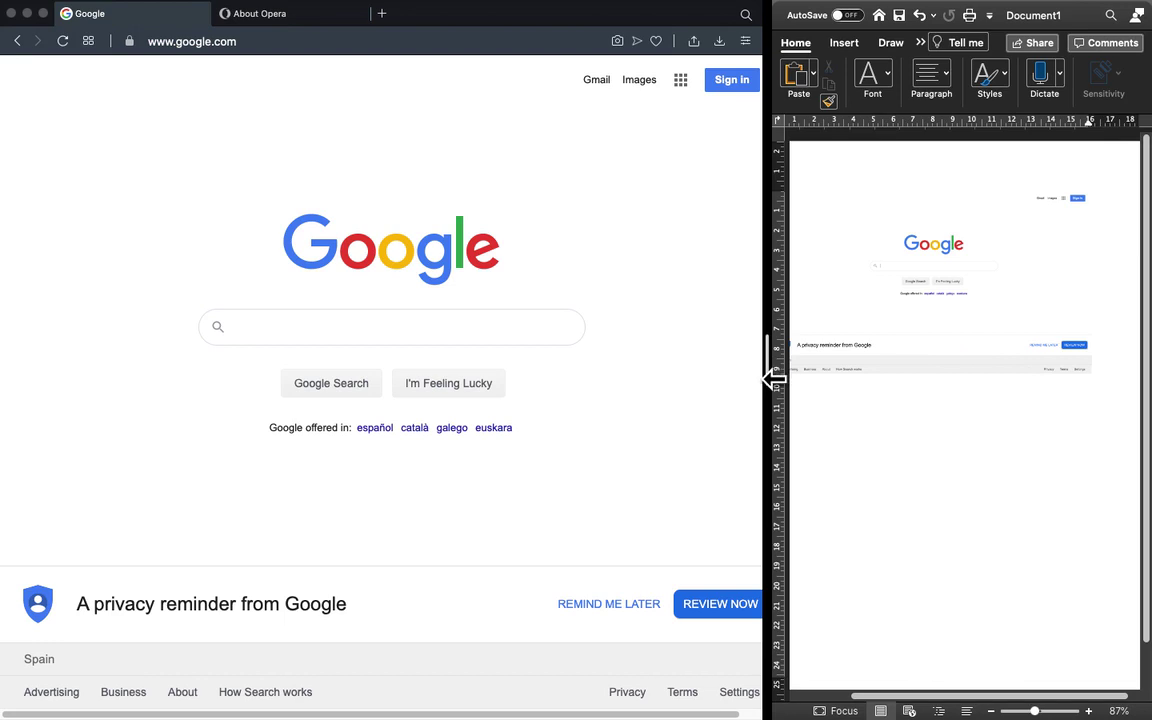
drag(770, 378, 735, 368)
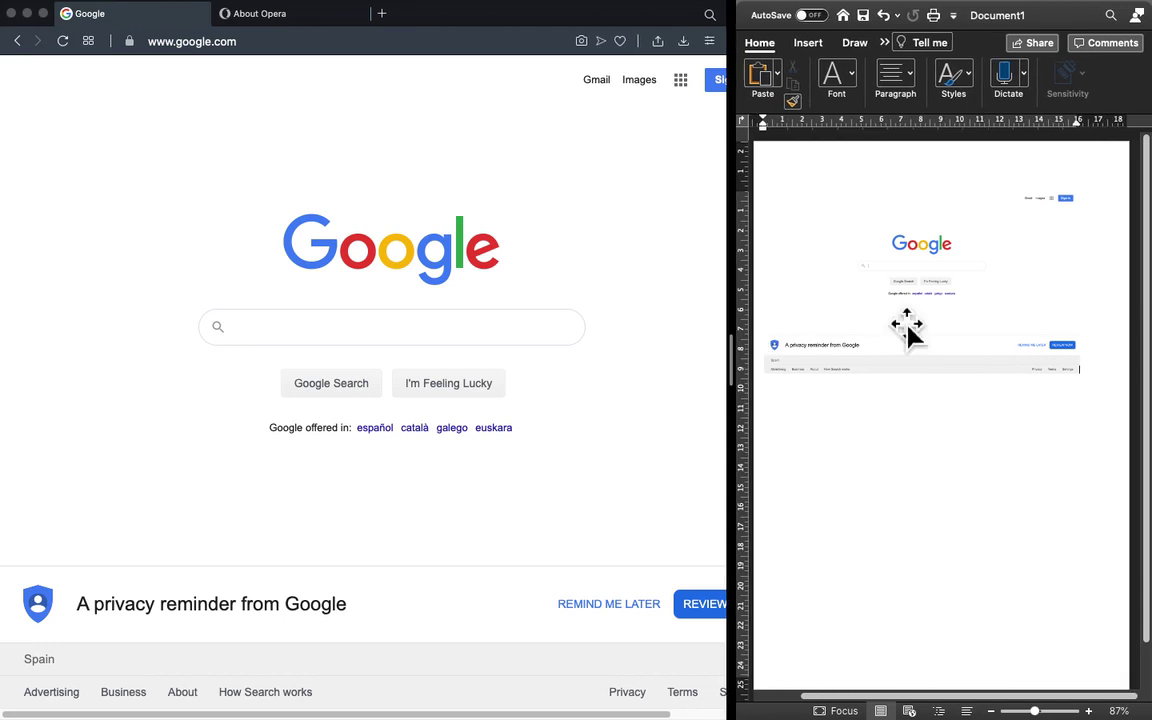